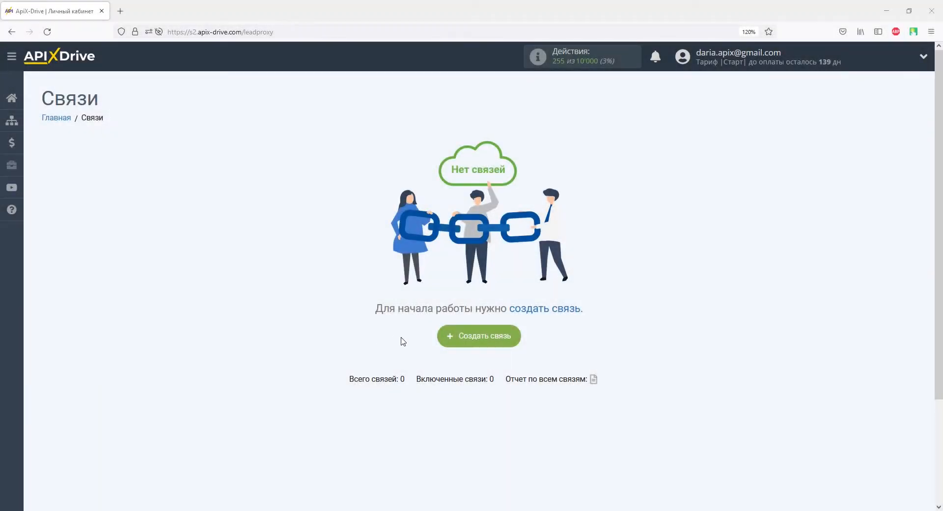
# Step: Create a new connection and choose Яндекс Почта as its data source system
pyautogui.click(457, 338)
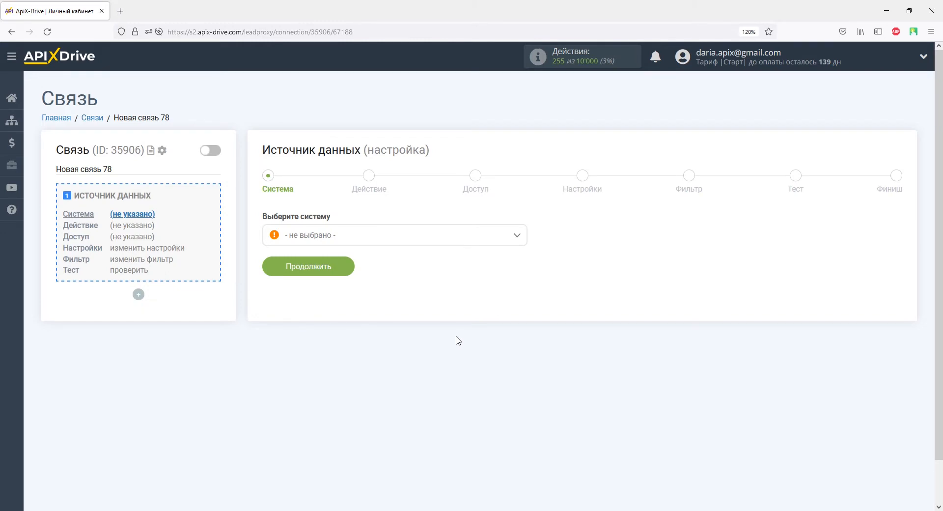
pyautogui.click(515, 238)
pyautogui.moveTo(522, 251); pyautogui.dragTo(524, 396)
pyautogui.click(339, 388)
pyautogui.click(337, 273)
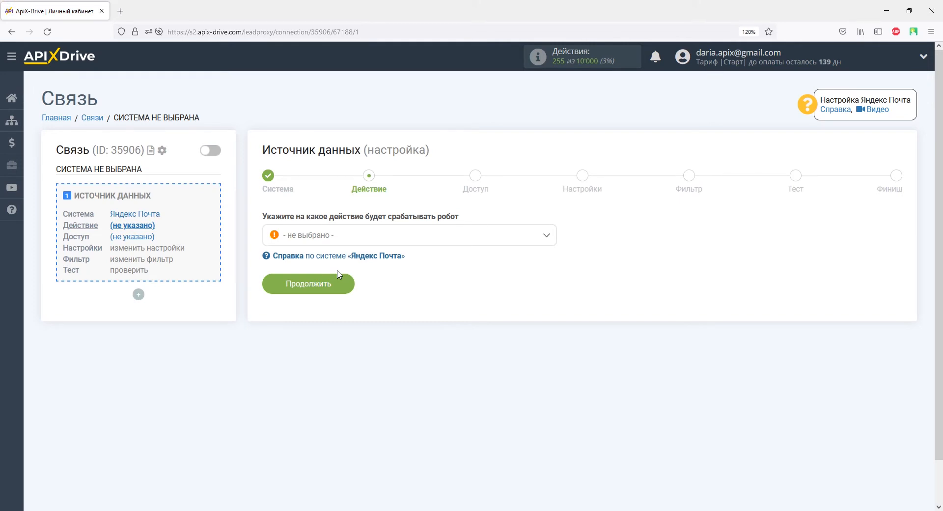
# Step: Set the data source action to Получить письма (новые) and continue to the account access stage
pyautogui.click(337, 236)
pyautogui.click(341, 293)
pyautogui.click(340, 284)
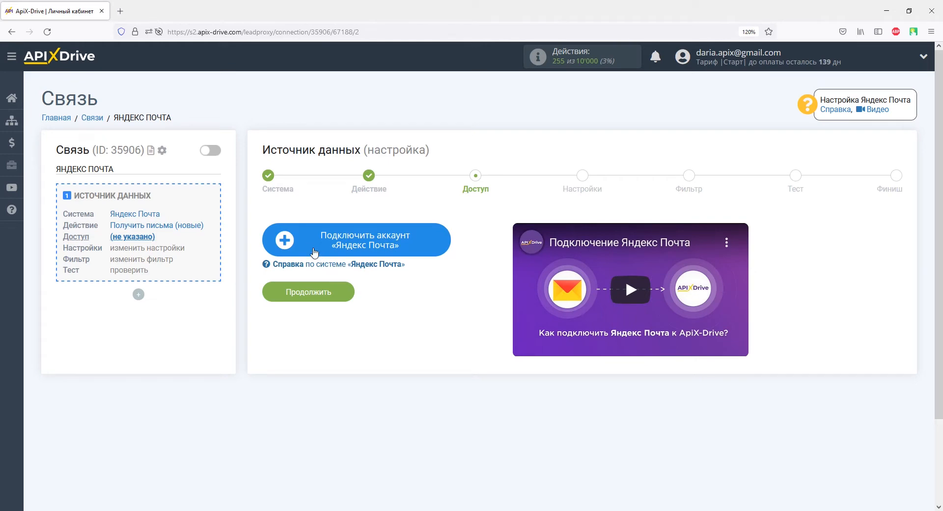
# Step: Start connecting a Яндекс Почта account and fill in the mailbox's e-mail
pyautogui.click(300, 239)
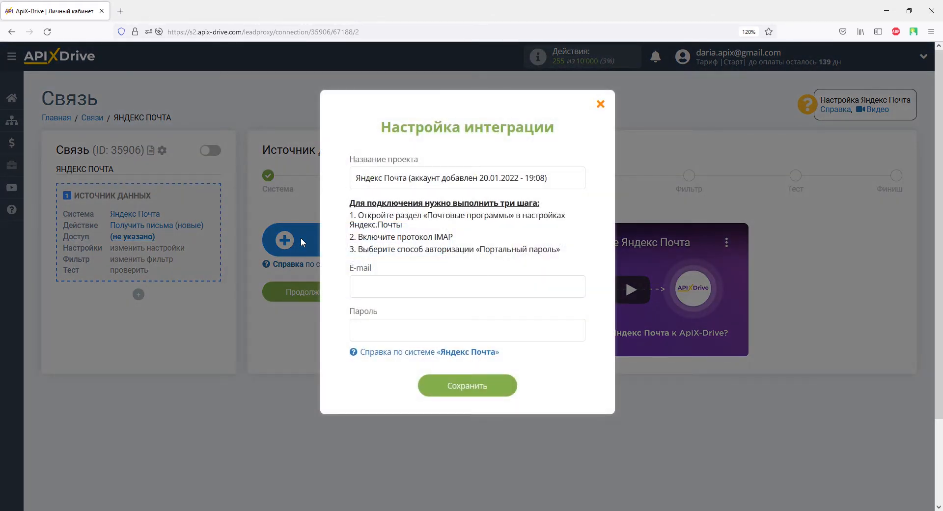
pyautogui.click(355, 286)
pyautogui.click(377, 362)
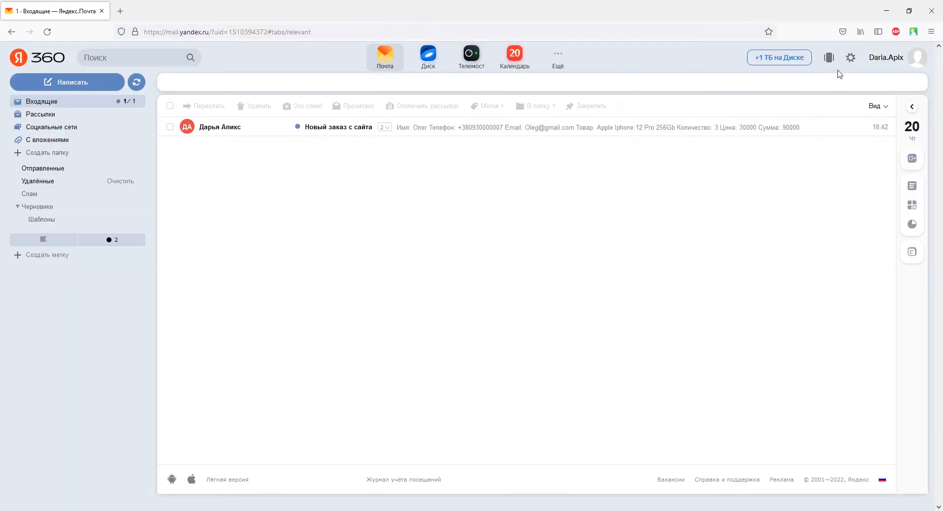
# Step: Switch to Яндекс Почта and open its Почтовые программы settings
pyautogui.click(851, 58)
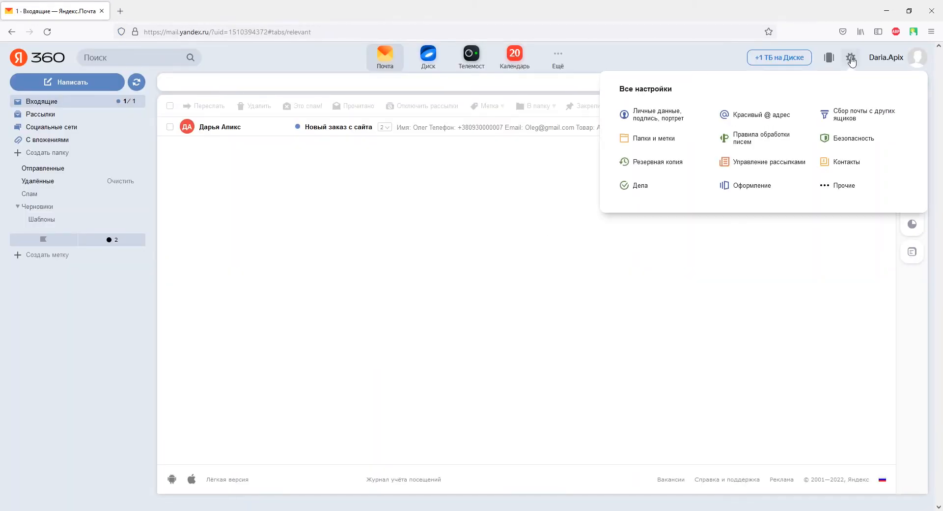
pyautogui.click(844, 185)
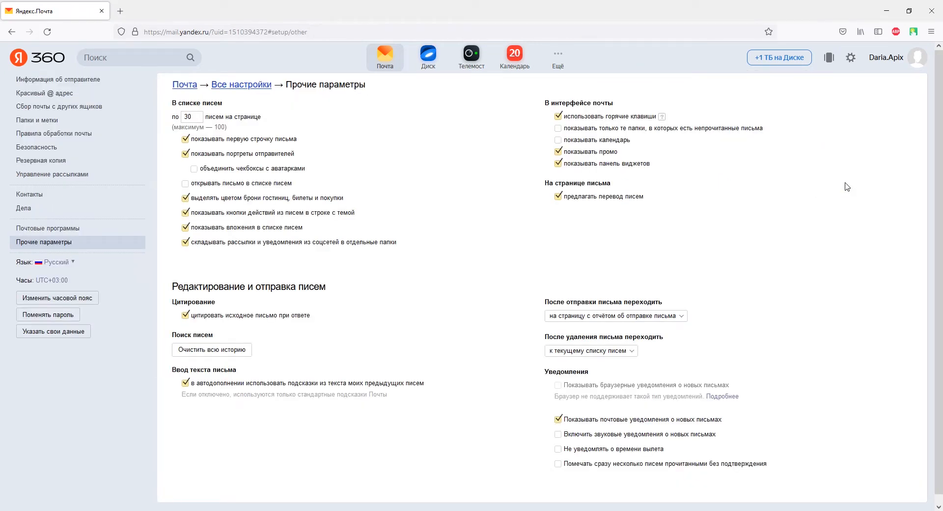
pyautogui.click(79, 229)
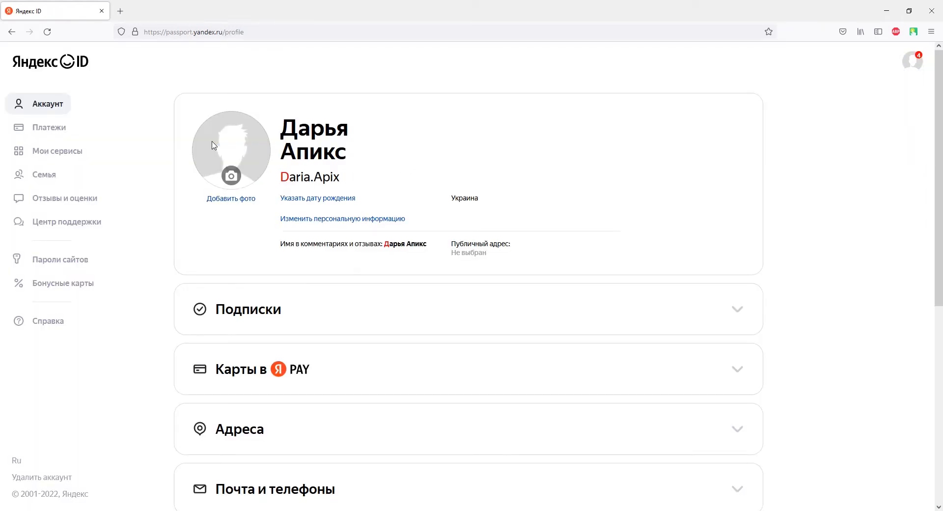
# Step: Enable app passwords in the Яндекс ID account and create one for Почта named ApiX-Drive
pyautogui.scroll(-7, 214, 145)
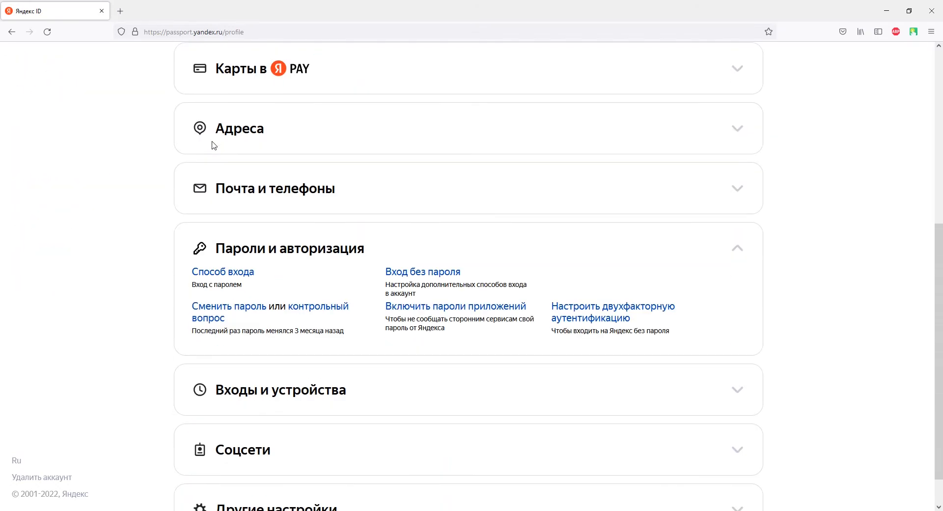
pyautogui.click(391, 268)
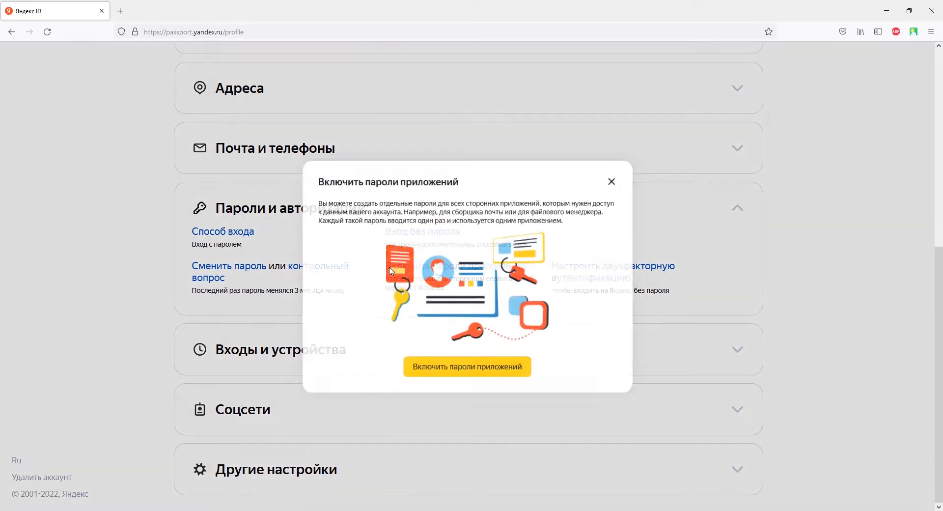
pyautogui.click(436, 370)
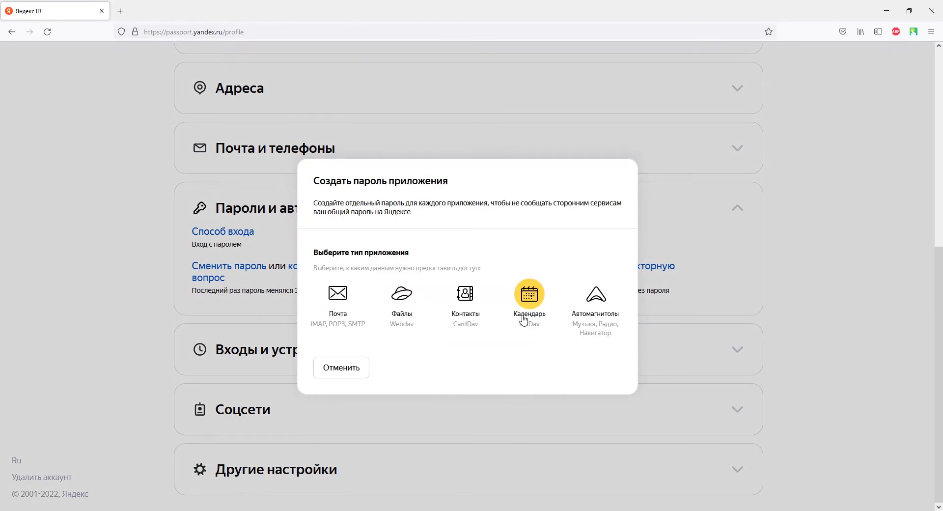
pyautogui.click(348, 299)
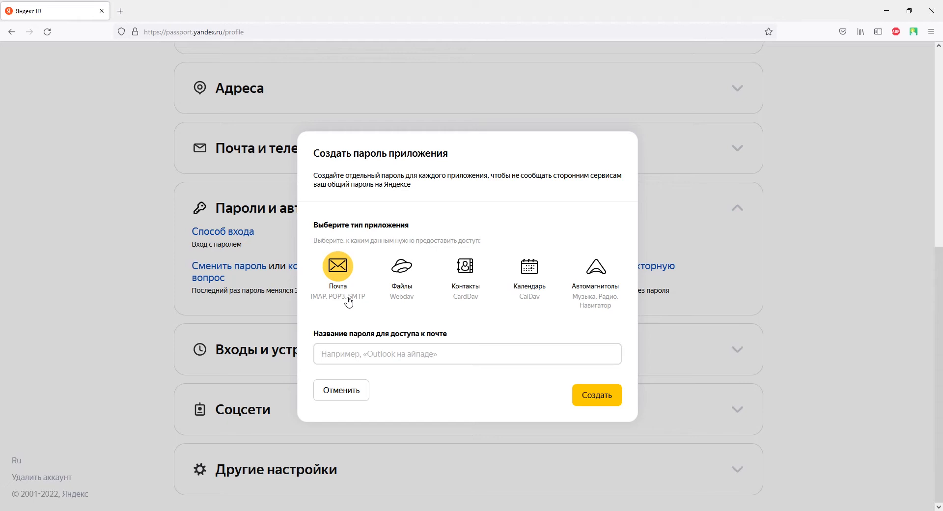
pyautogui.click(343, 347)
pyautogui.write('ApiX-Drive')
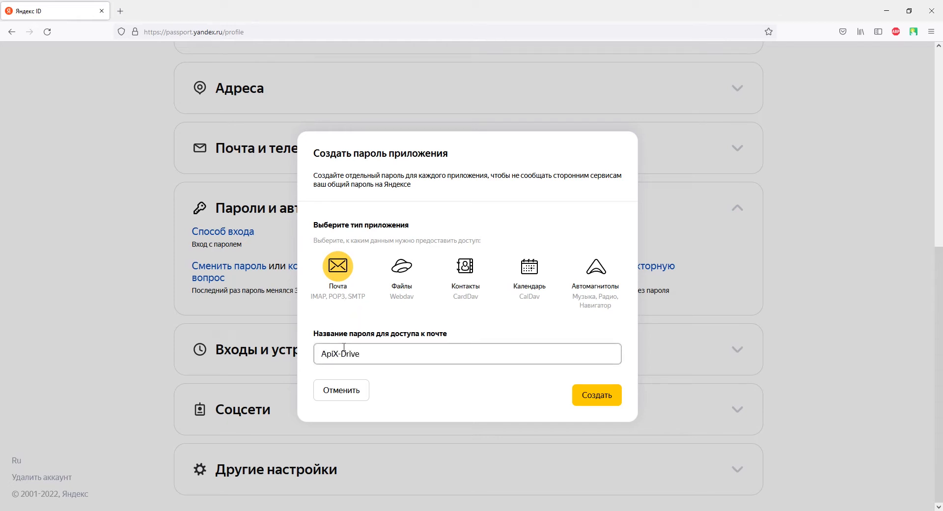
pyautogui.click(602, 395)
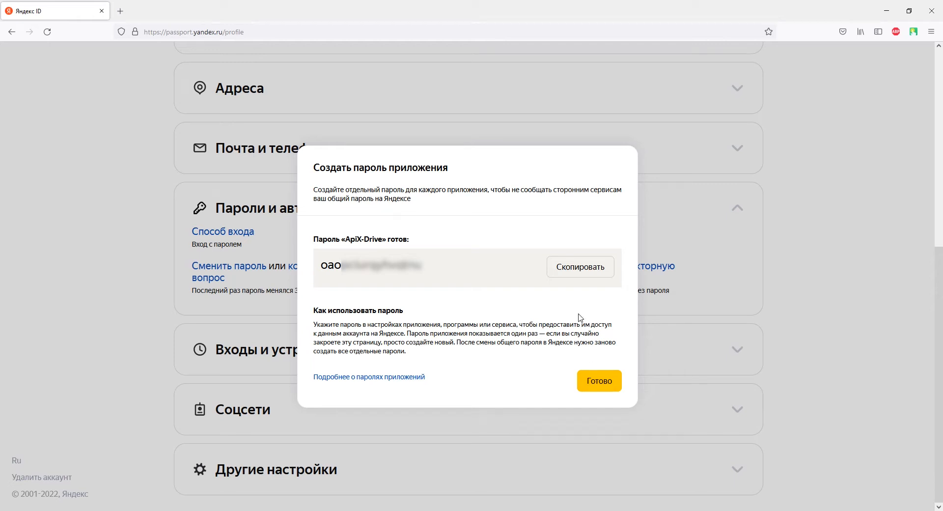
# Step: Copy the new app password into the password field of ApiX-Drive's Яндекс Почта integration, save it and continue with that account
pyautogui.click(572, 274)
pyautogui.hotkey('alt', 'Tab')
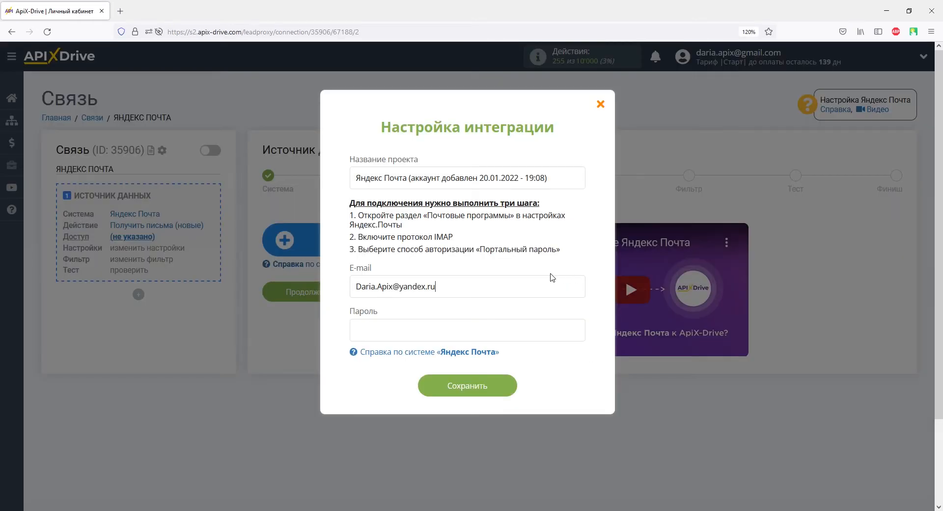
pyautogui.rightClick(367, 335)
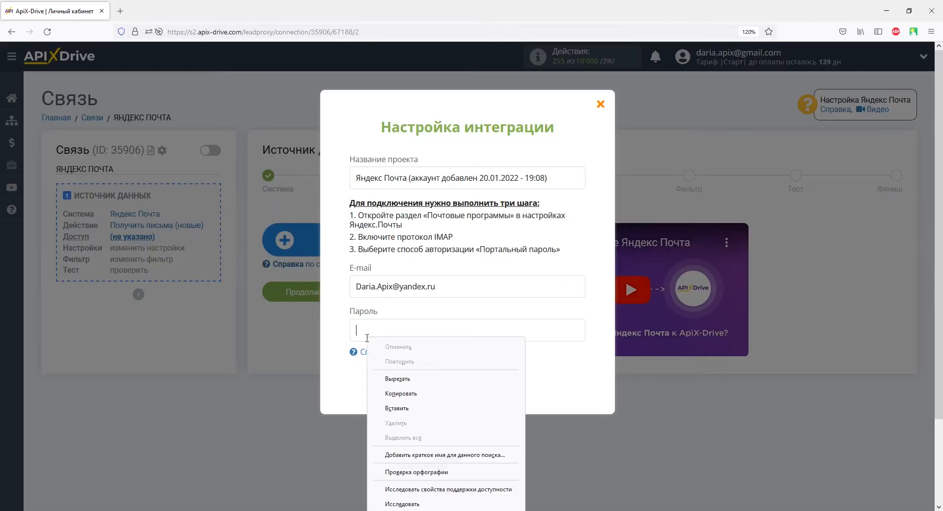
pyautogui.click(388, 407)
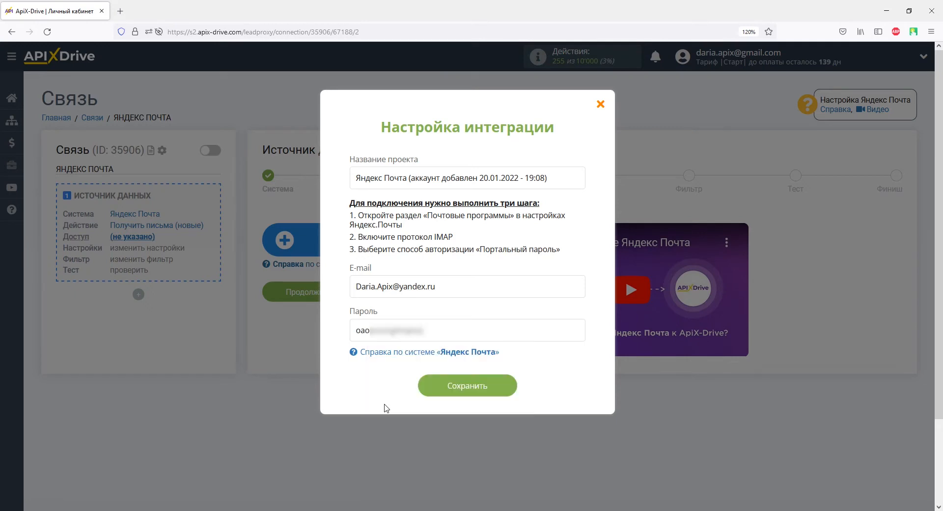
pyautogui.click(431, 388)
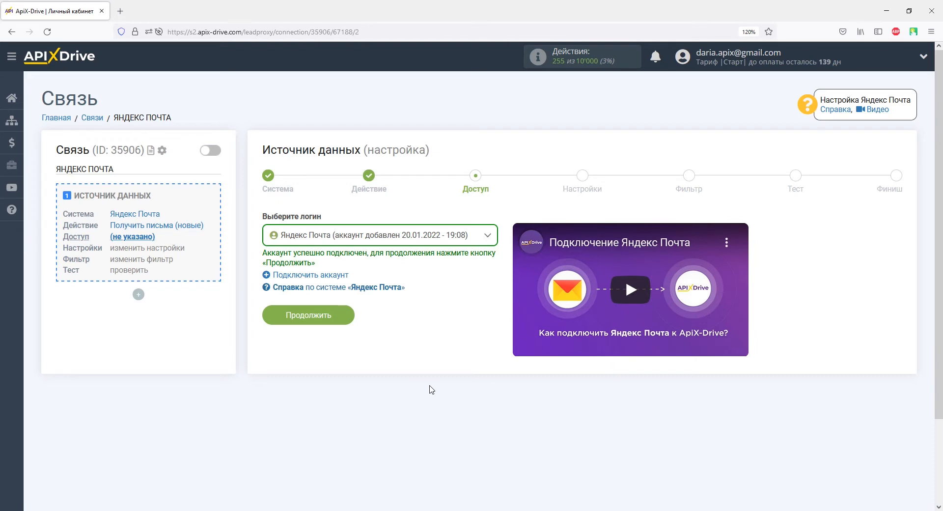
pyautogui.click(337, 315)
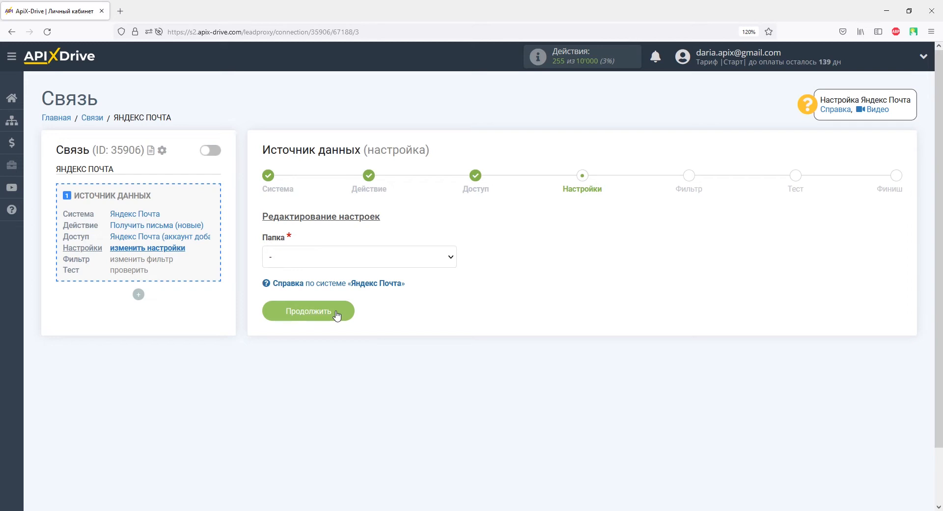
# Step: Set the source mail folder to INBOX and continue to the filter stage
pyautogui.click(332, 258)
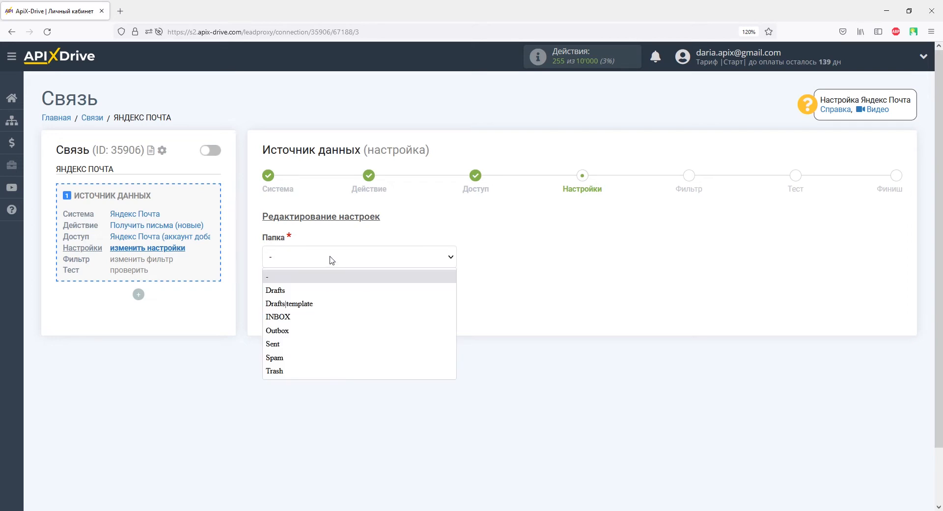
pyautogui.click(295, 322)
pyautogui.click(339, 311)
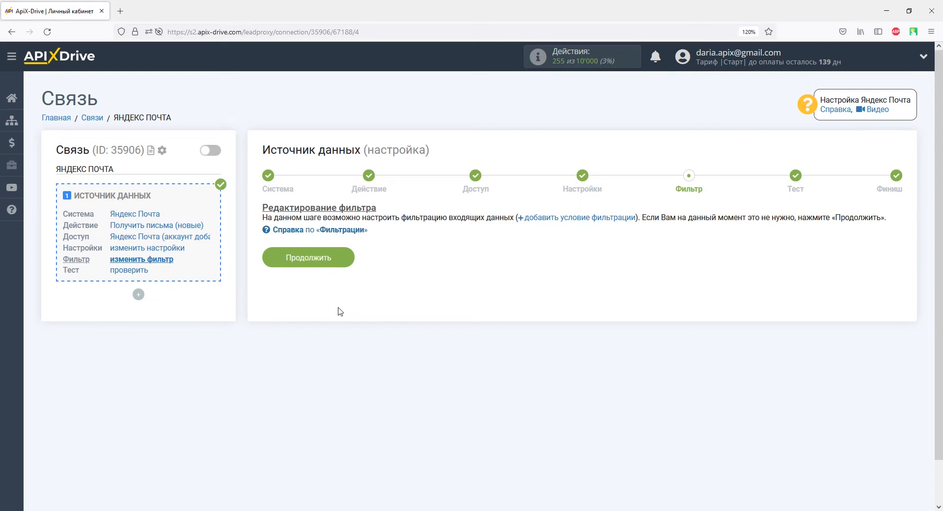
# Step: Finish the data source without filter conditions, accept its test data and begin the data destination setup
pyautogui.click(341, 257)
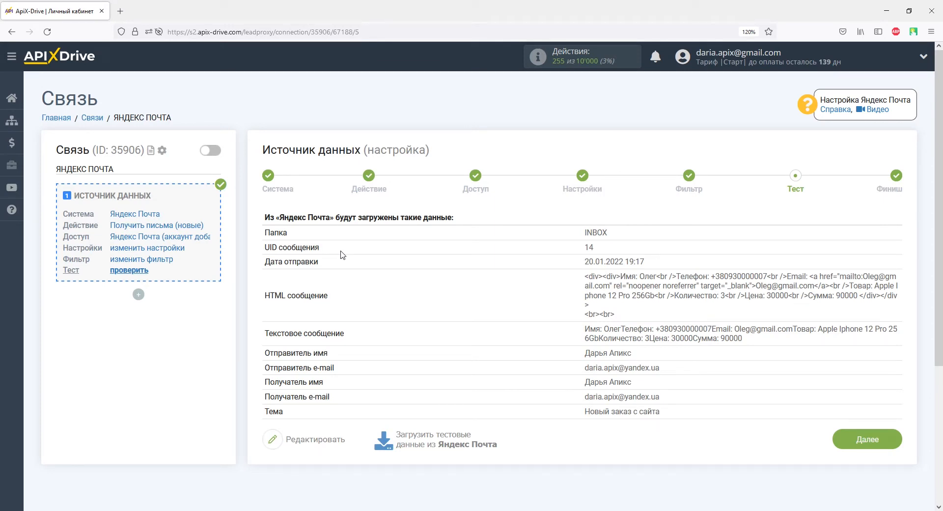
pyautogui.click(845, 438)
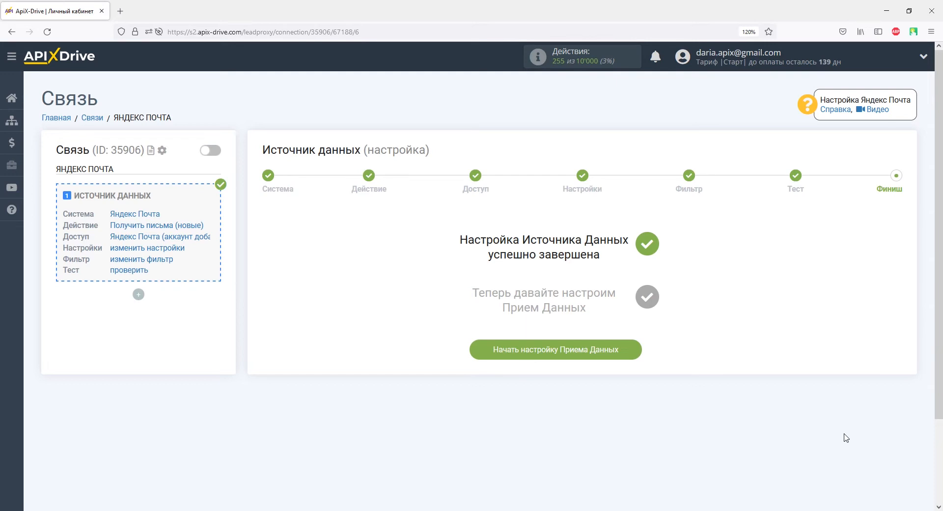
pyautogui.click(615, 349)
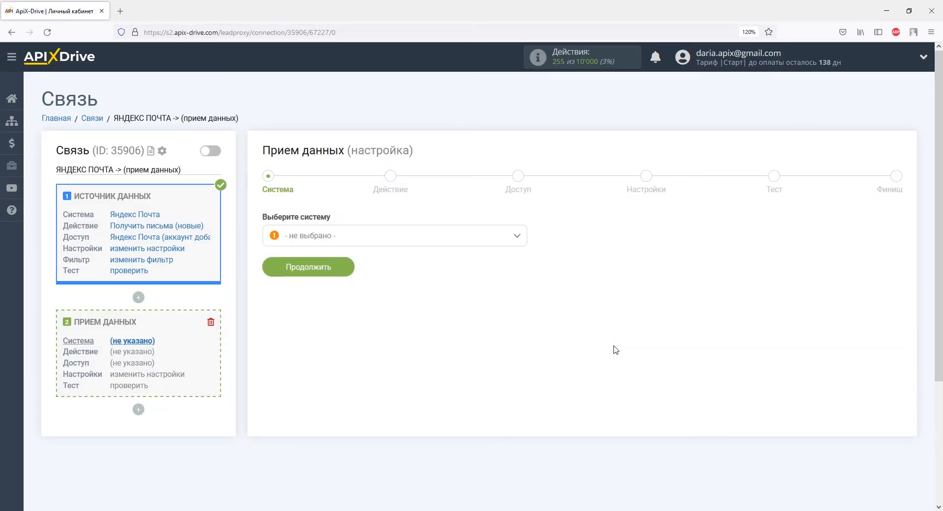
# Step: Choose РемОнлайн as the data destination system and continue
pyautogui.click(515, 236)
pyautogui.moveTo(522, 262); pyautogui.dragTo(522, 404)
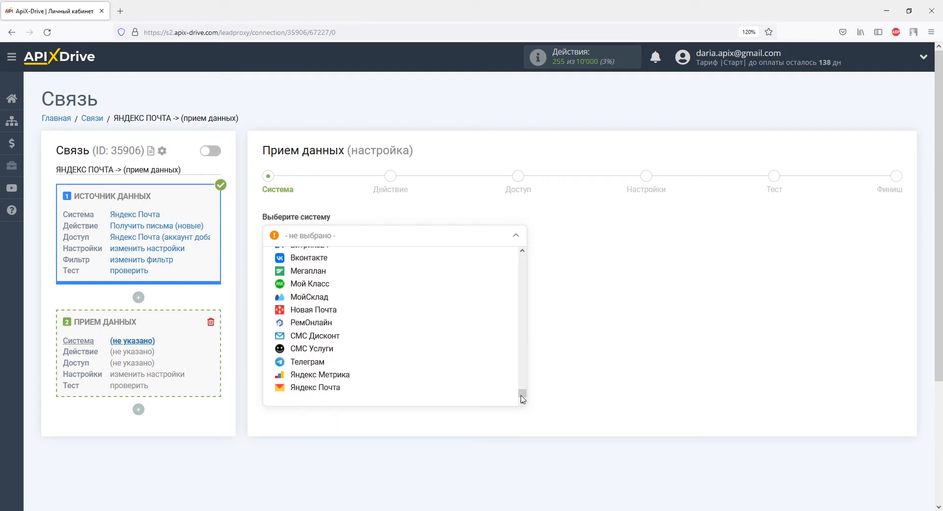
pyautogui.click(319, 328)
pyautogui.click(345, 268)
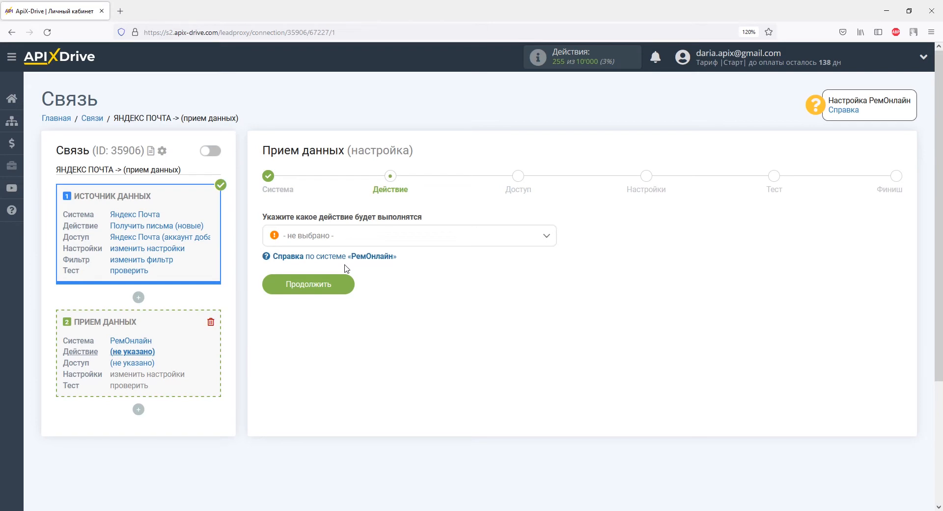
# Step: Set the destination action to Создать заказ and continue to the account access stage
pyautogui.click(341, 237)
pyautogui.click(333, 305)
pyautogui.click(336, 285)
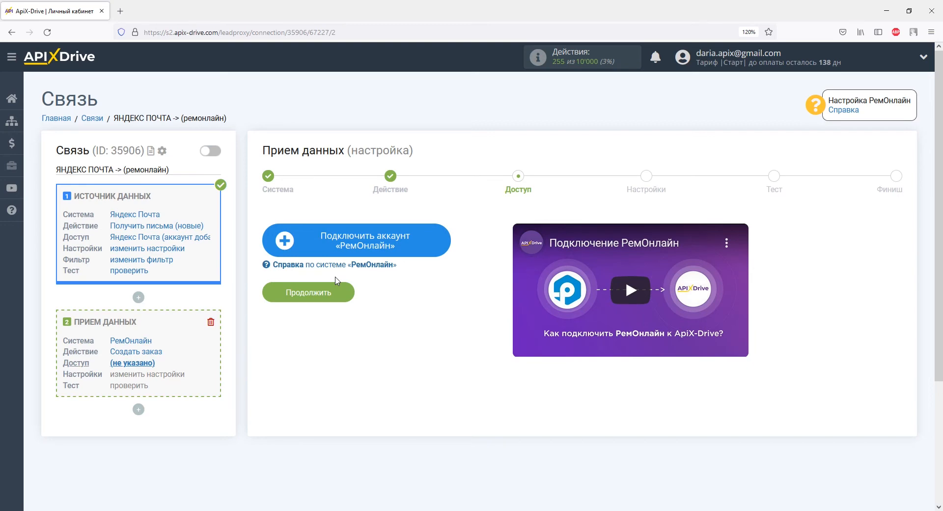
# Step: Start connecting a РемОнлайн account and copy the API key from the API settings in РемОнлайн
pyautogui.click(302, 241)
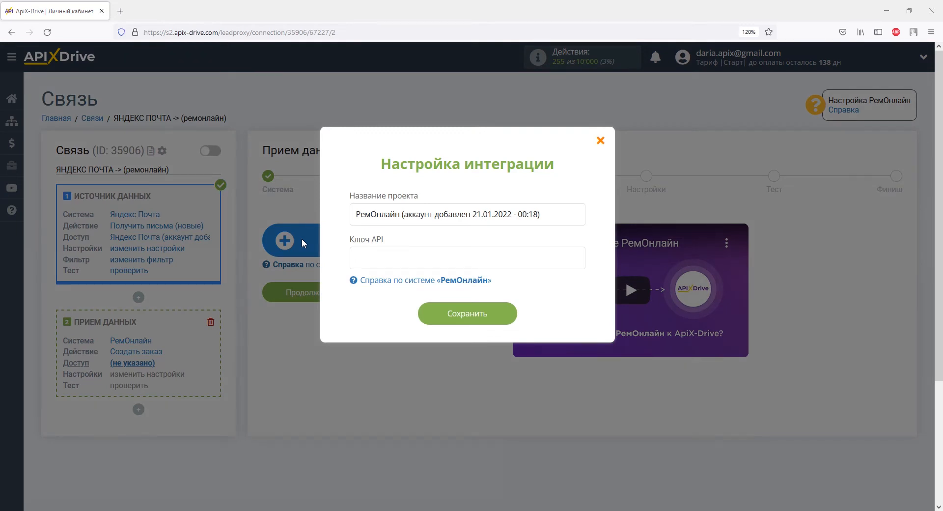
pyautogui.hotkey('alt', 'Tab')
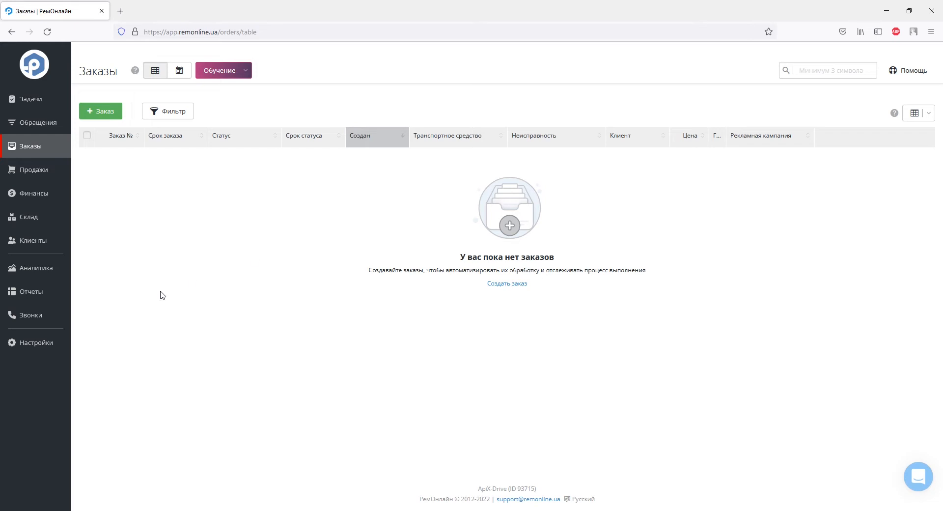
pyautogui.click(52, 342)
pyautogui.click(88, 328)
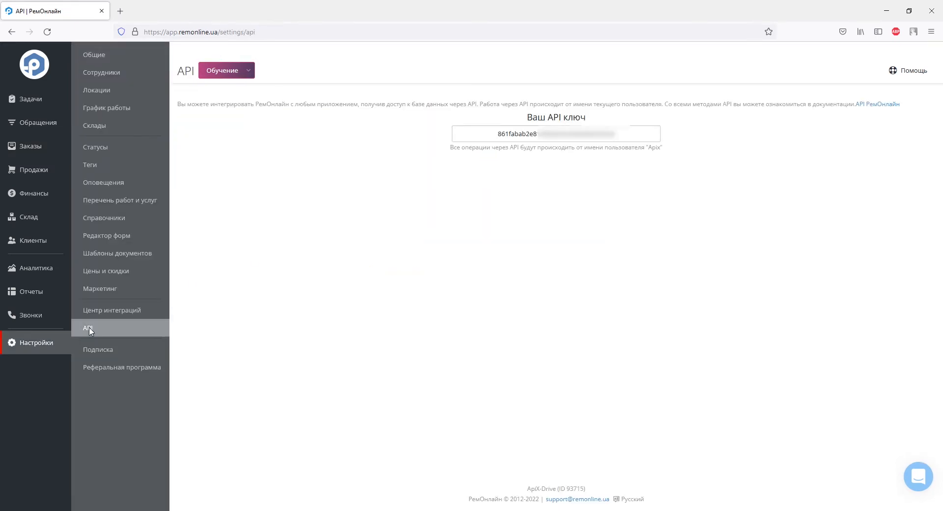
pyautogui.moveTo(498, 134); pyautogui.dragTo(615, 133)
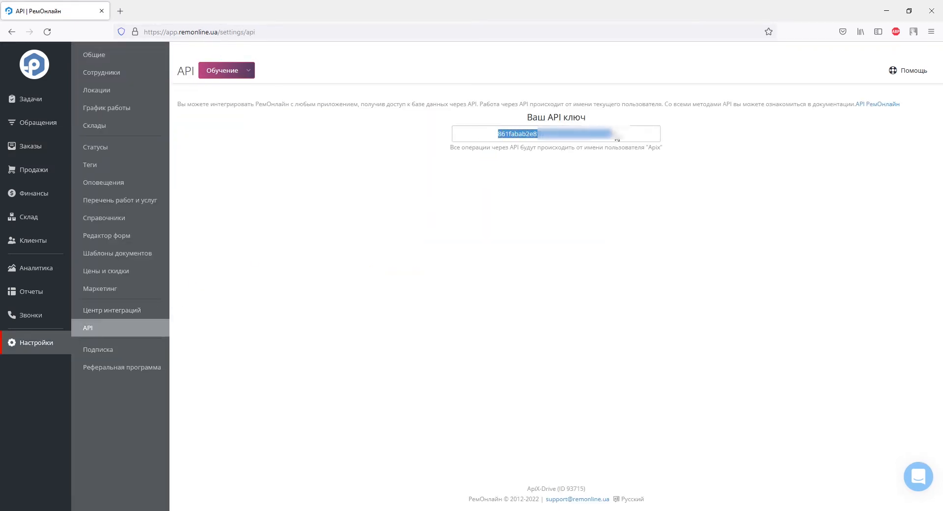
pyautogui.rightClick(615, 134)
pyautogui.click(633, 189)
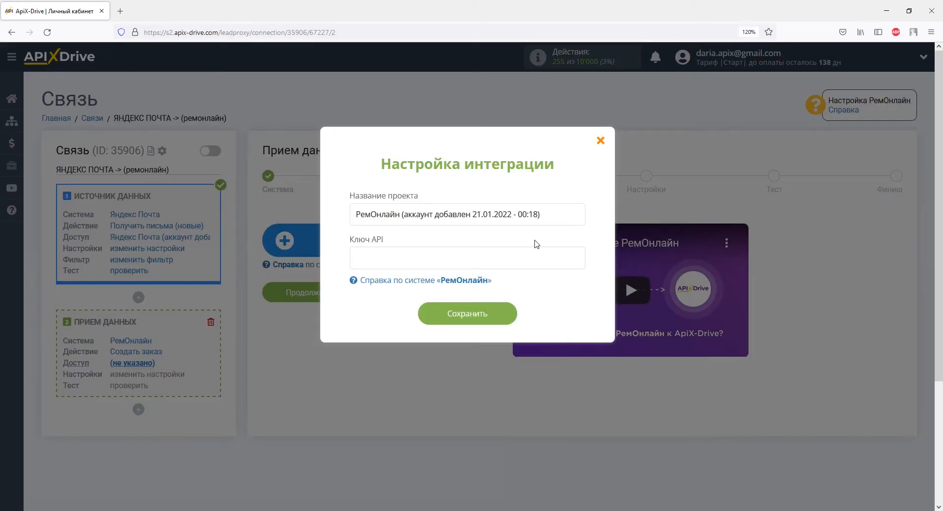
# Step: Paste the API key into ApiX-Drive's РемОнлайн integration, save it and continue with the connected account to the order settings
pyautogui.rightClick(501, 249)
pyautogui.click(512, 320)
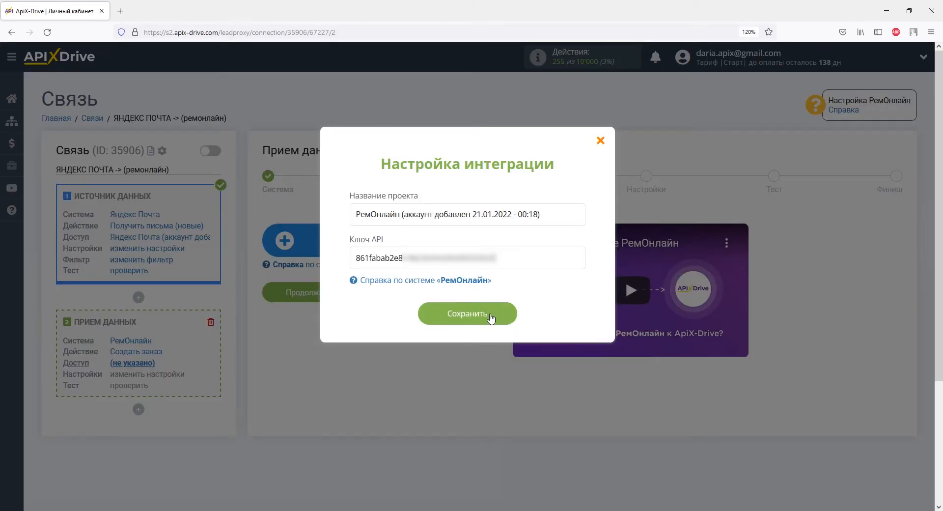
pyautogui.click(489, 317)
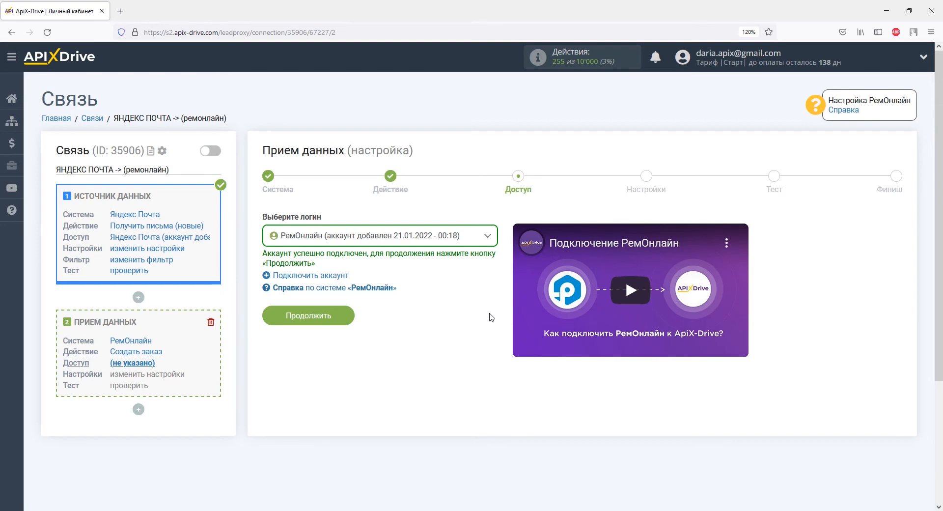
pyautogui.click(319, 316)
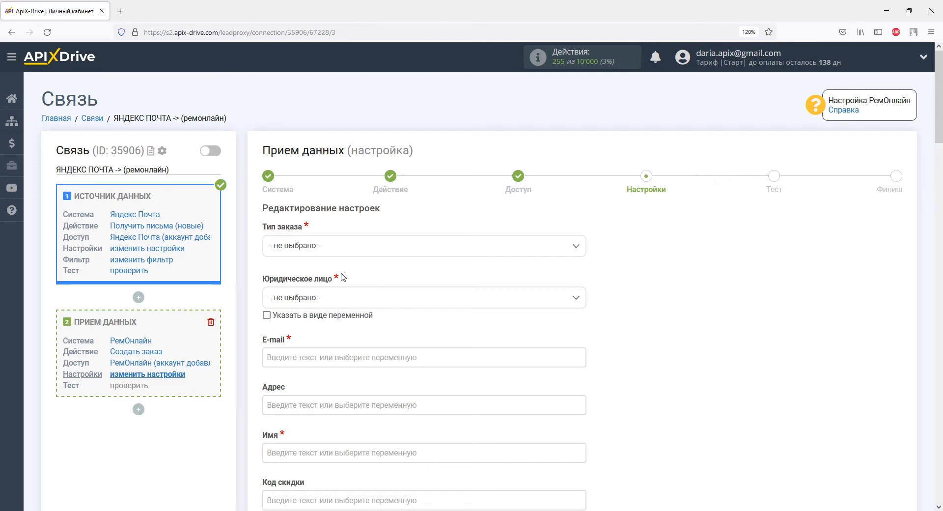
# Step: Set the order type (Тип заказа) to Новый заказ and the legal entity option (Юридическое лицо) to Нет
pyautogui.click(331, 248)
pyautogui.click(319, 305)
pyautogui.click(320, 305)
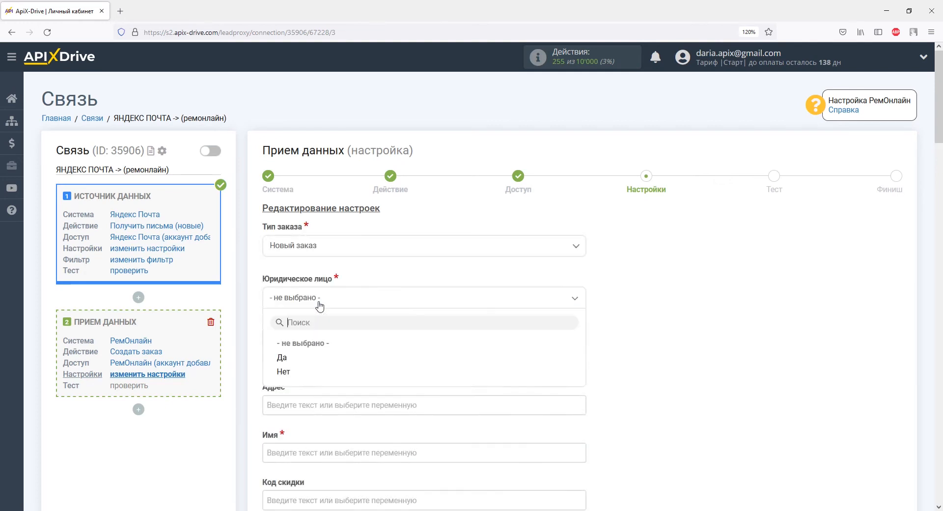
pyautogui.click(288, 373)
# Step: Fill the Имя and E-mail fields of the order with the Яндекс Почта variable Текстовое сообщение
pyautogui.scroll(-1, 287, 373)
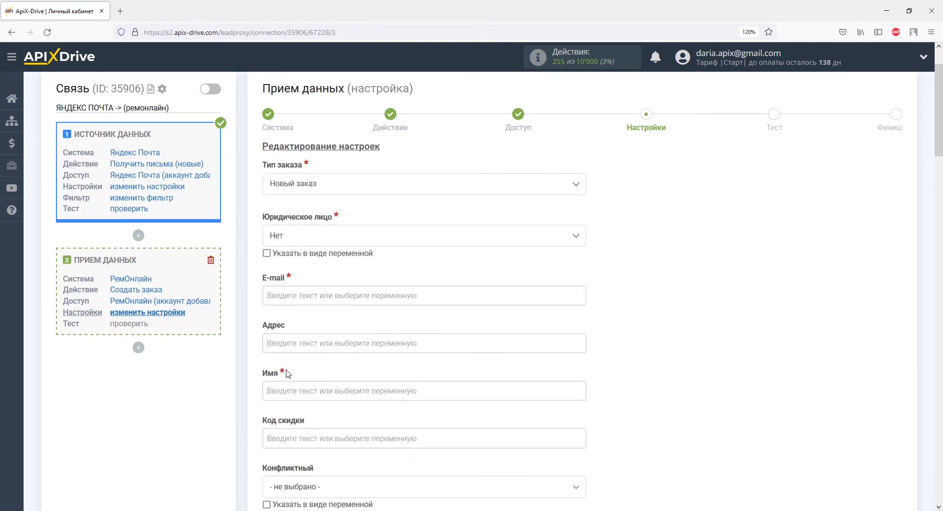
pyautogui.click(289, 386)
pyautogui.moveTo(581, 241); pyautogui.dragTo(570, 308)
pyautogui.click(492, 313)
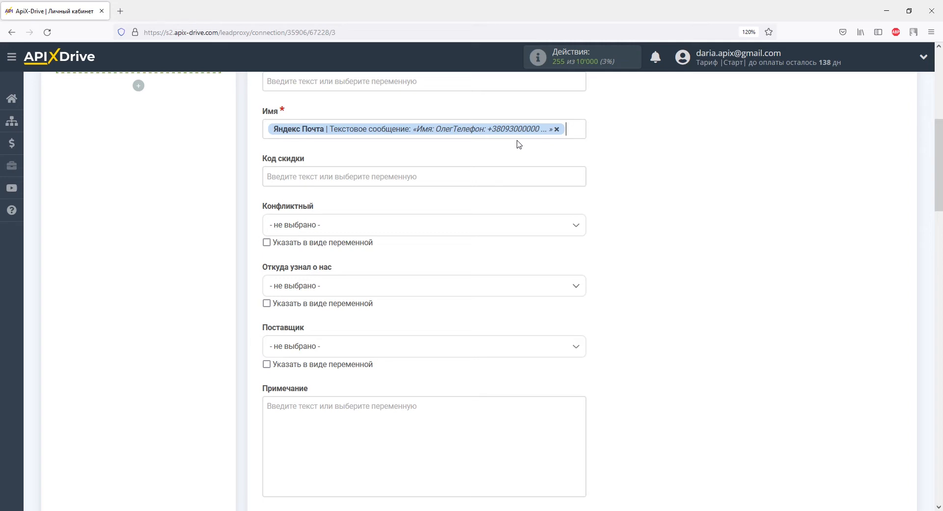
pyautogui.scroll(2, 518, 144)
pyautogui.click(444, 156)
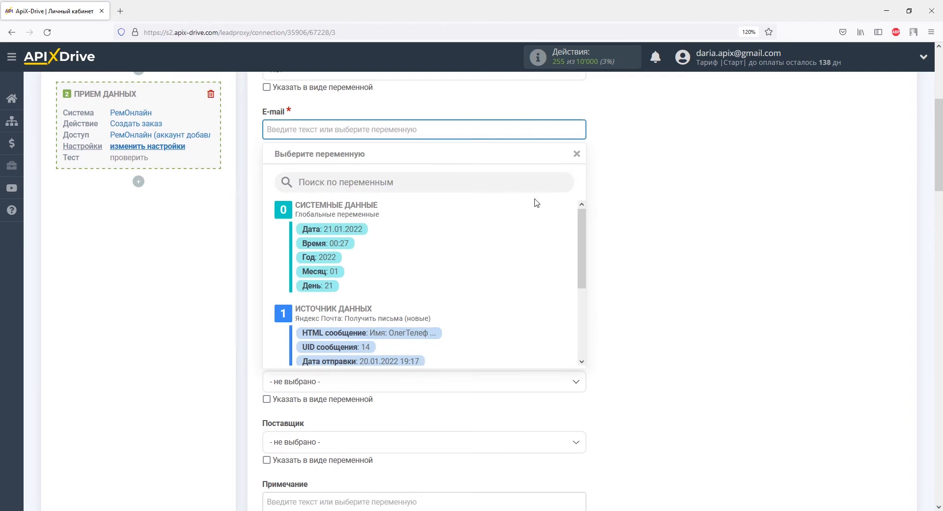
pyautogui.scroll(-5, 584, 234)
pyautogui.click(491, 311)
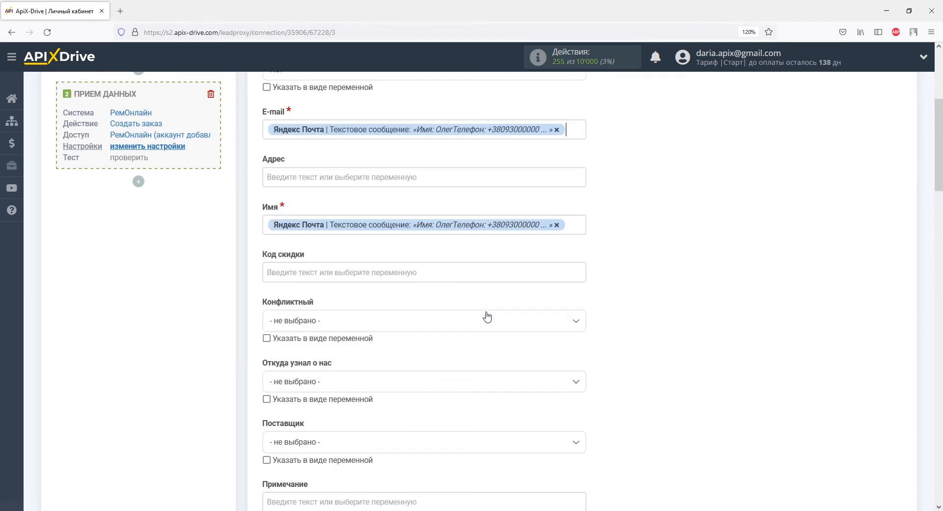
# Step: Fill the required Телефон field with the Яндекс Почта variable Текстовое сообщение
pyautogui.scroll(-3, 485, 315)
pyautogui.scroll(-7, 486, 316)
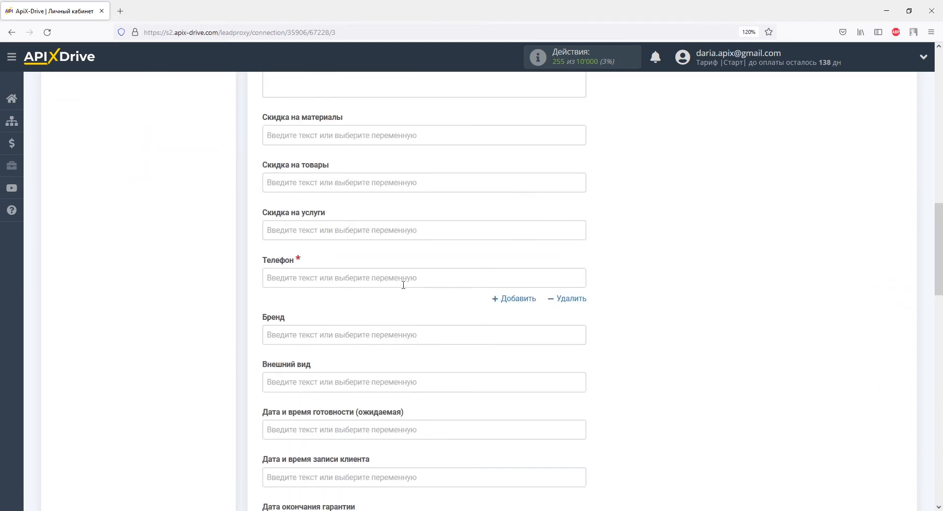
pyautogui.click(404, 280)
pyautogui.moveTo(579, 269); pyautogui.dragTo(580, 341)
pyautogui.click(491, 317)
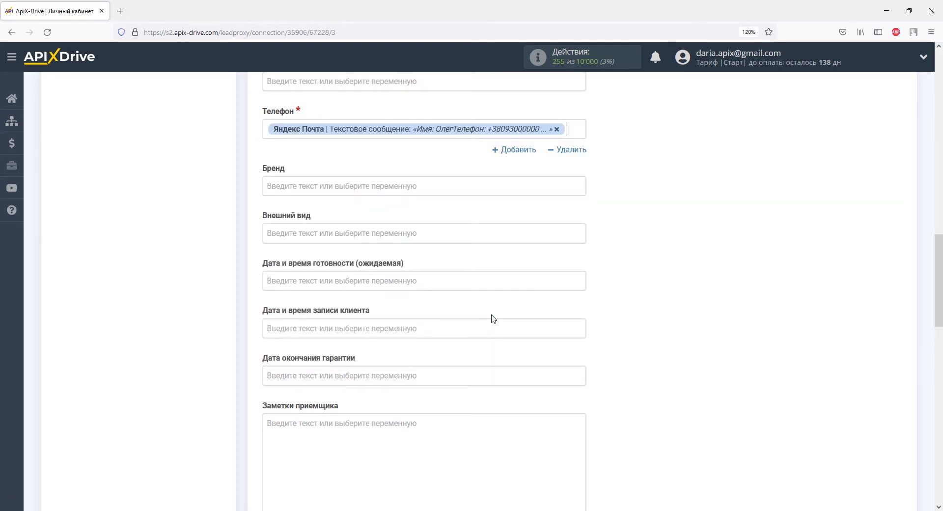
# Step: Choose a workshop for the required Мастерская setting and continue to the test stage
pyautogui.scroll(-3, 492, 317)
pyautogui.scroll(-6, 493, 318)
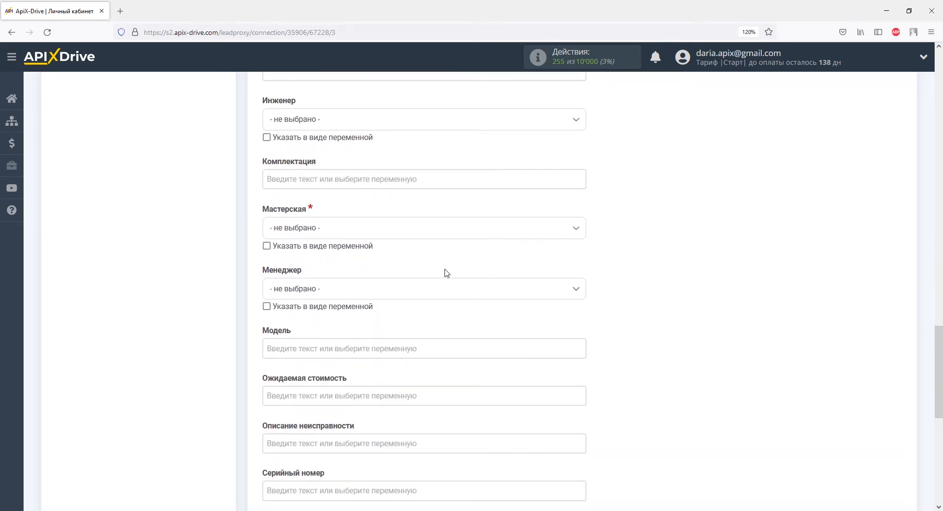
pyautogui.click(413, 229)
pyautogui.click(319, 290)
pyautogui.scroll(-2, 326, 290)
pyautogui.scroll(-3, 325, 291)
pyautogui.click(332, 404)
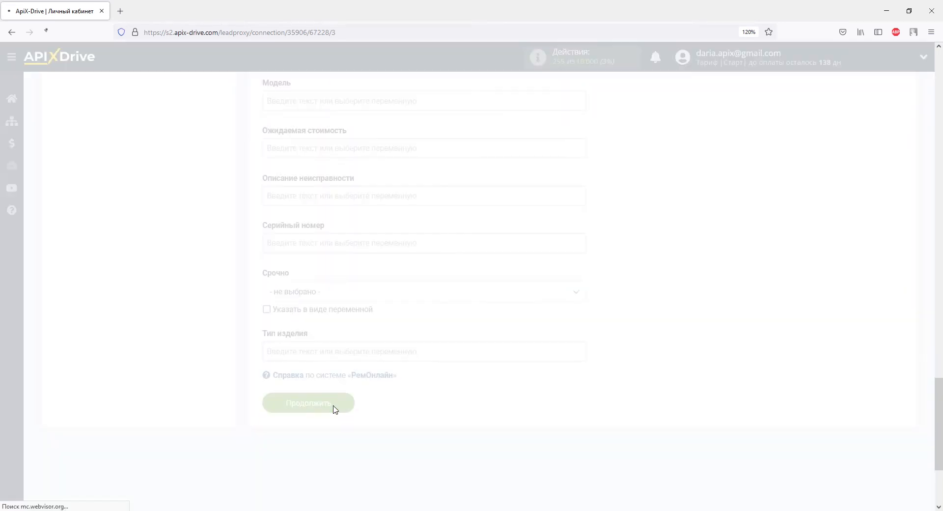
# Step: Review the test data that would be sent to РемОнлайн in the E-mail, Имя and Телефон fields
pyautogui.moveTo(263, 266); pyautogui.dragTo(290, 271)
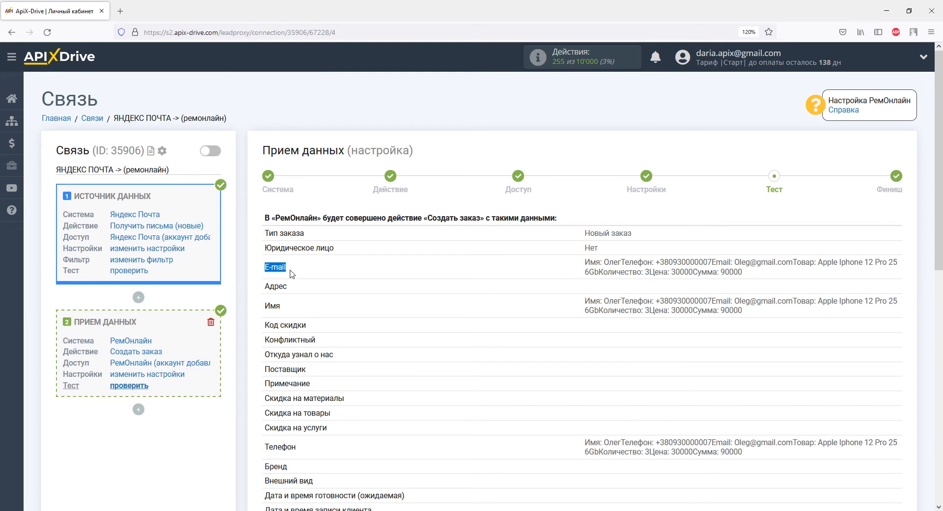
pyautogui.moveTo(584, 264); pyautogui.dragTo(723, 284)
pyautogui.moveTo(265, 305); pyautogui.dragTo(288, 311)
pyautogui.moveTo(584, 300); pyautogui.dragTo(755, 317)
pyautogui.scroll(-1, 757, 318)
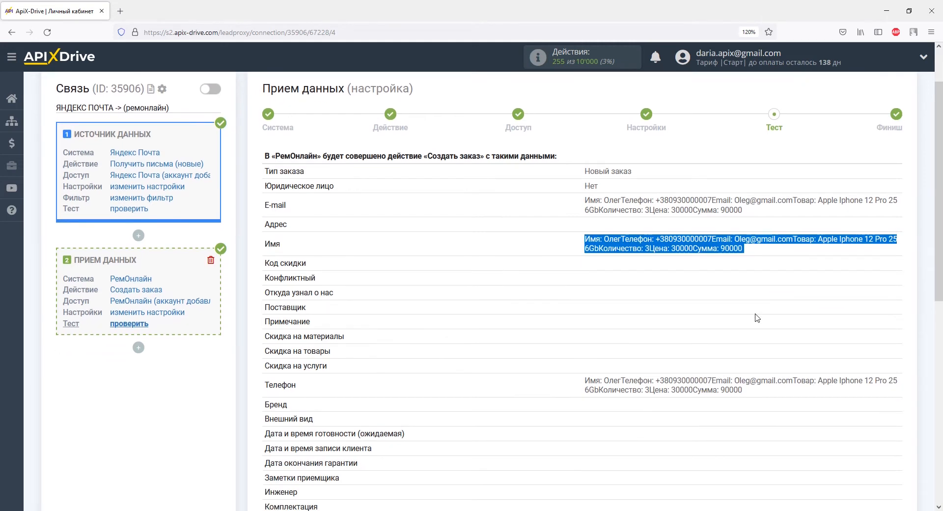
pyautogui.click(268, 381)
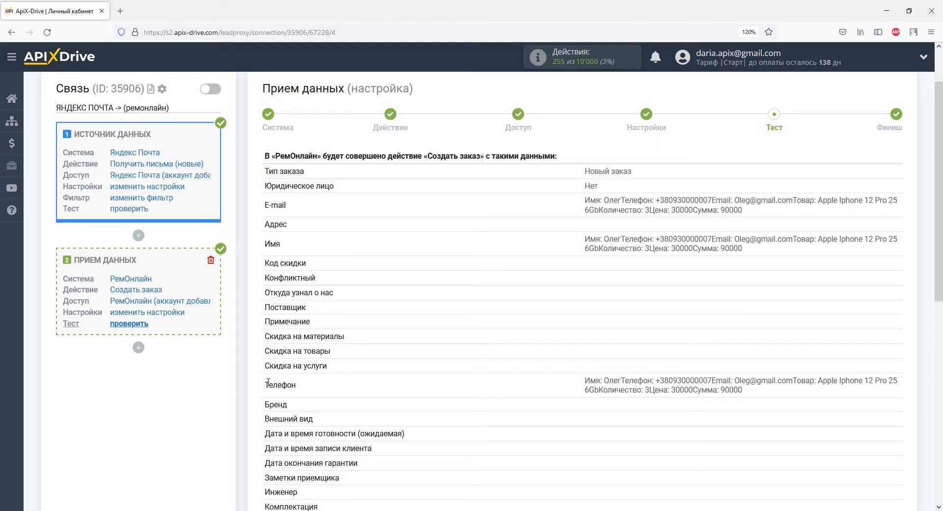
# Step: Add a formatting block between Яндекс Почта and РемОнлайн, using the field Текстовое сообщение and the action Вырезать от-до
pyautogui.click(138, 236)
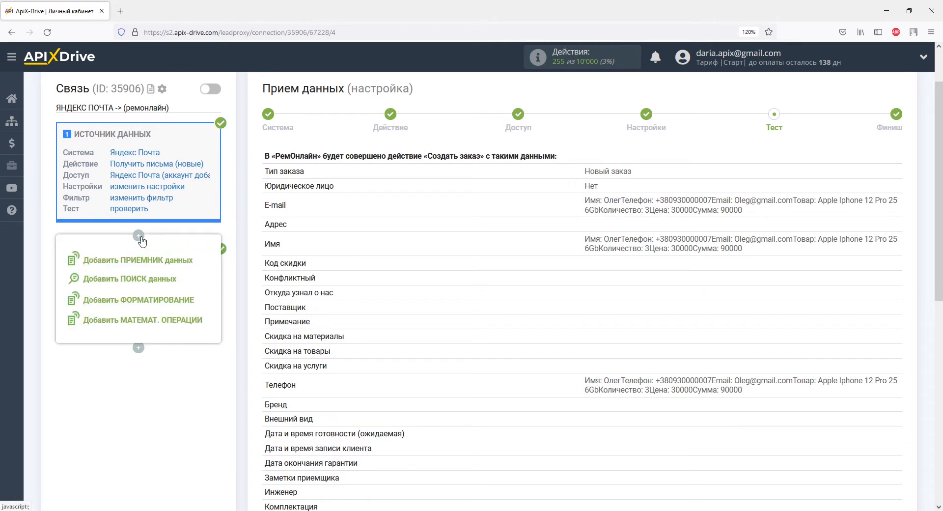
pyautogui.click(143, 301)
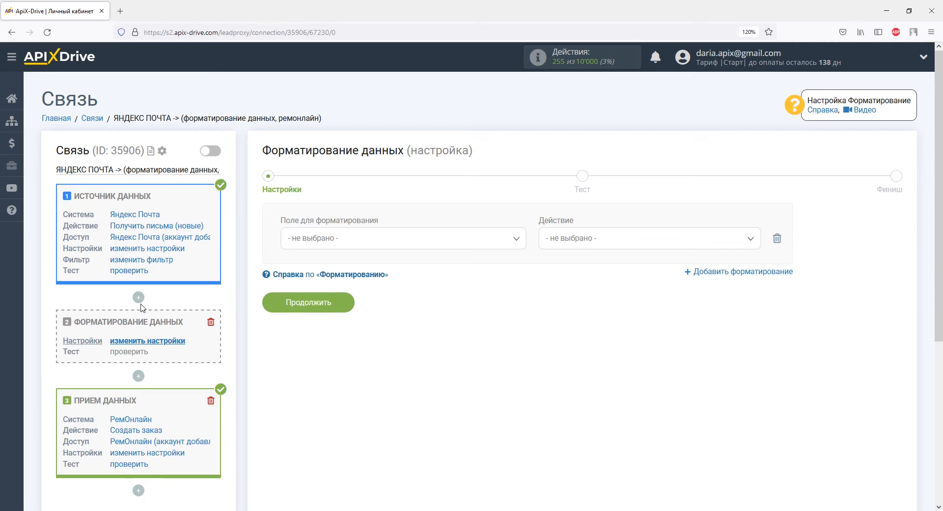
pyautogui.click(319, 246)
pyautogui.scroll(-1, 519, 308)
pyautogui.scroll(-5, 519, 308)
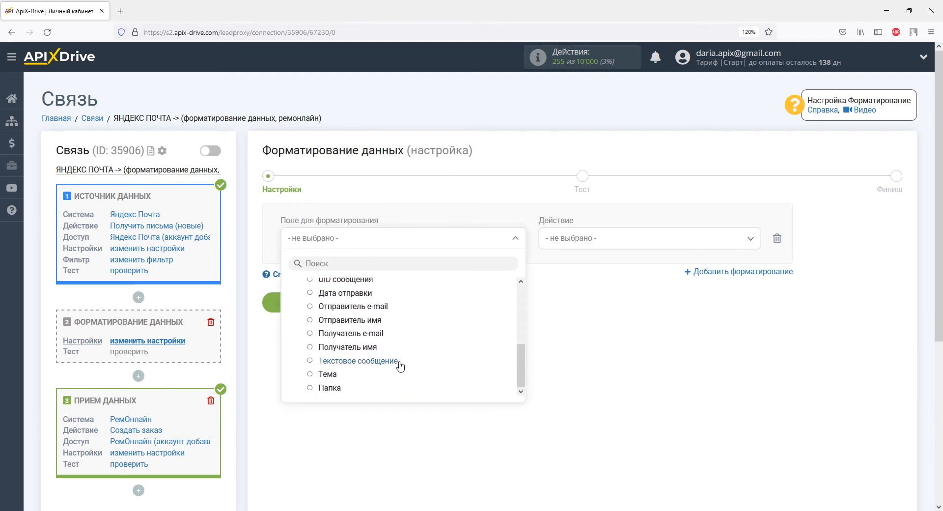
pyautogui.click(398, 362)
pyautogui.click(560, 242)
pyautogui.click(578, 301)
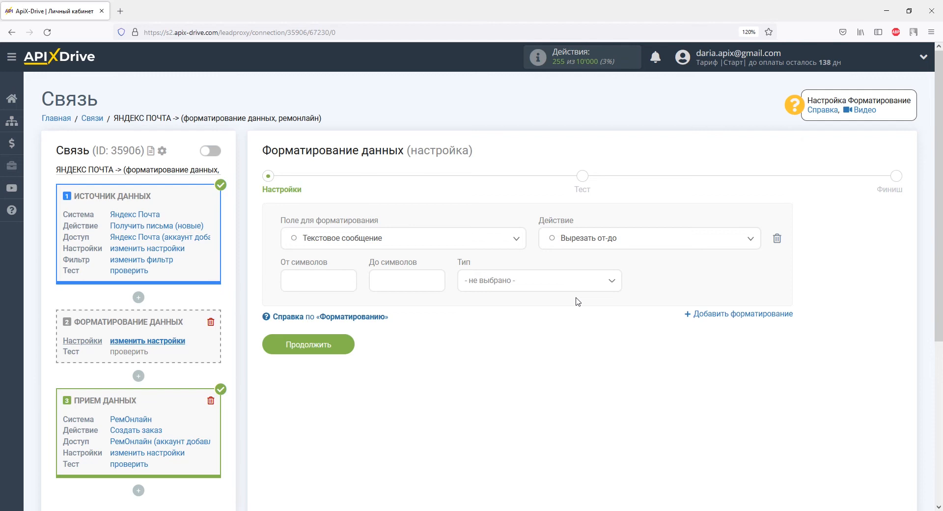
# Step: Cut the text from "Имя:" to "Телефон:" with the type Не включать указанные символы, continue and check the formatting result
pyautogui.click(336, 283)
pyautogui.write('Имя:')
pyautogui.click(375, 280)
pyautogui.write('Телефон:')
pyautogui.click(474, 285)
pyautogui.click(492, 354)
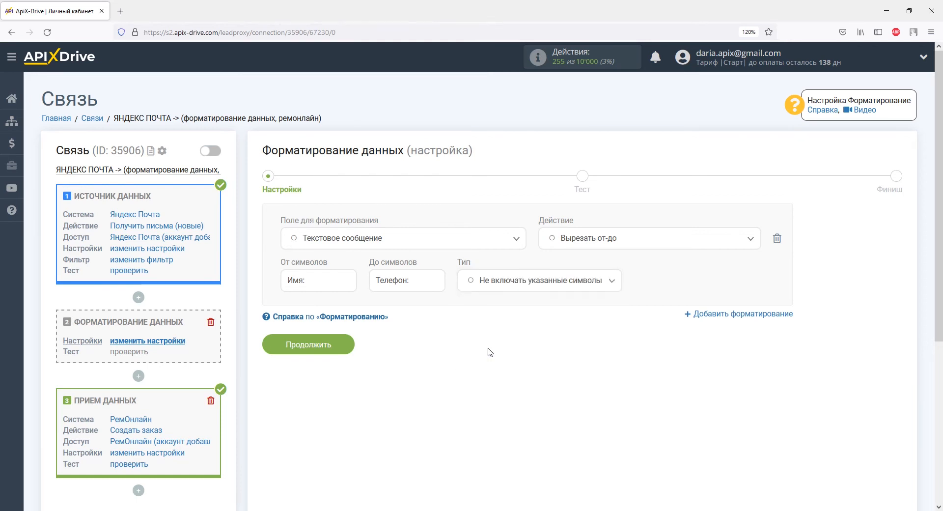
pyautogui.click(327, 346)
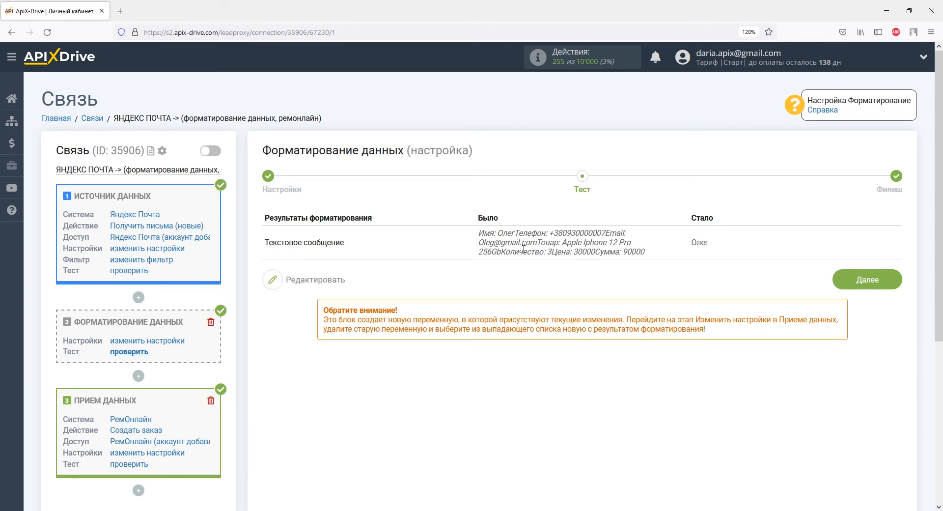
pyautogui.moveTo(690, 242); pyautogui.dragTo(721, 243)
pyautogui.click(720, 243)
# Step: Add a second formatting block after the first, using the field Текстовое сообщение and the action Вырезать от-до
pyautogui.click(139, 376)
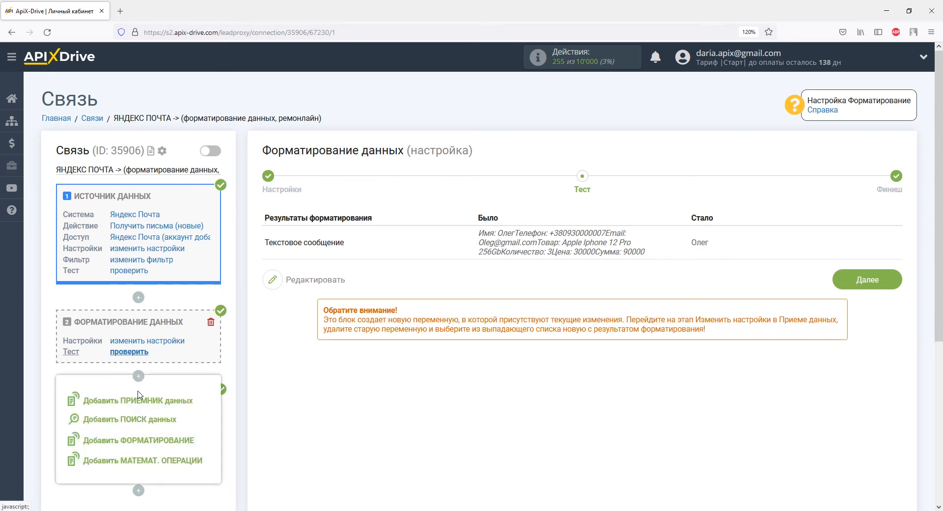
pyautogui.click(144, 442)
pyautogui.click(292, 242)
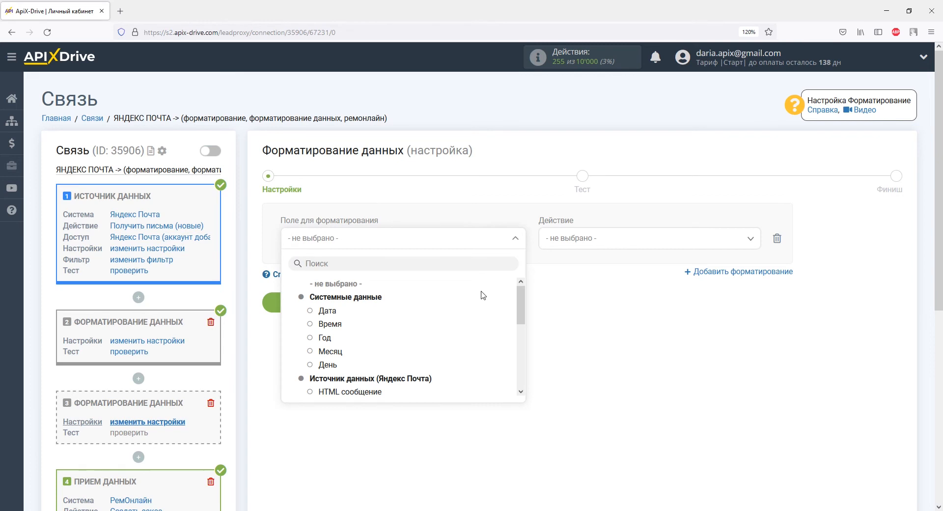
pyautogui.moveTo(520, 307); pyautogui.dragTo(521, 361)
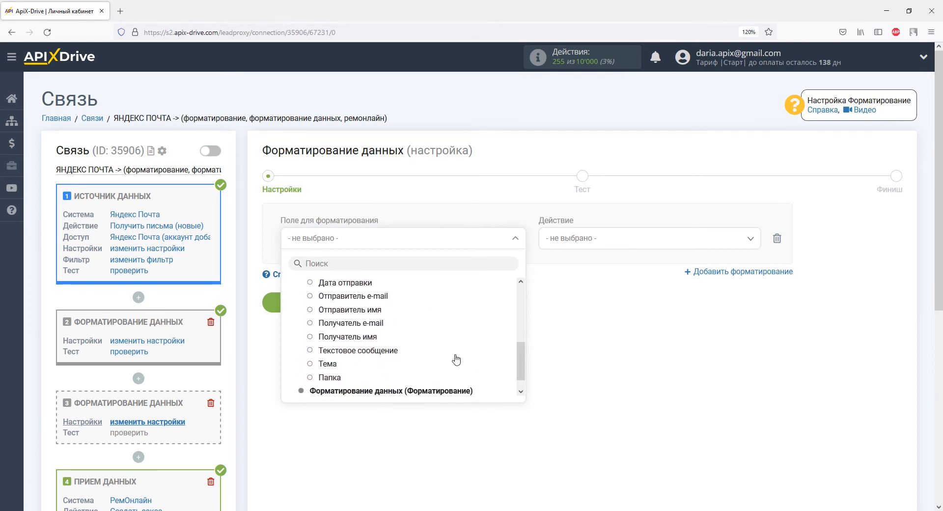
pyautogui.click(455, 352)
pyautogui.click(548, 246)
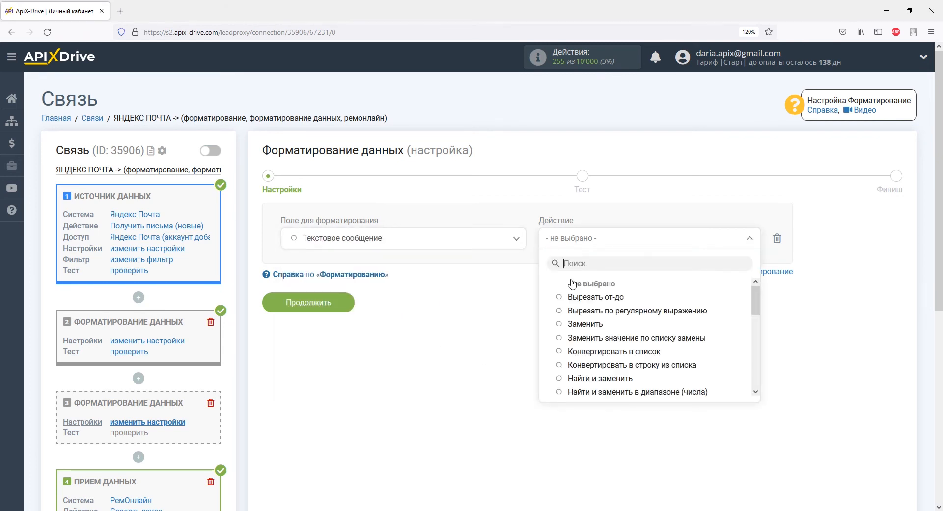
pyautogui.click(596, 297)
# Step: Cut the text from "Телефон:" to "Email:" with the type Не включать указанные символы and continue to the formatting test
pyautogui.click(326, 286)
pyautogui.write('Tелефон:')
pyautogui.click(390, 283)
pyautogui.write('Email:')
pyautogui.click(477, 287)
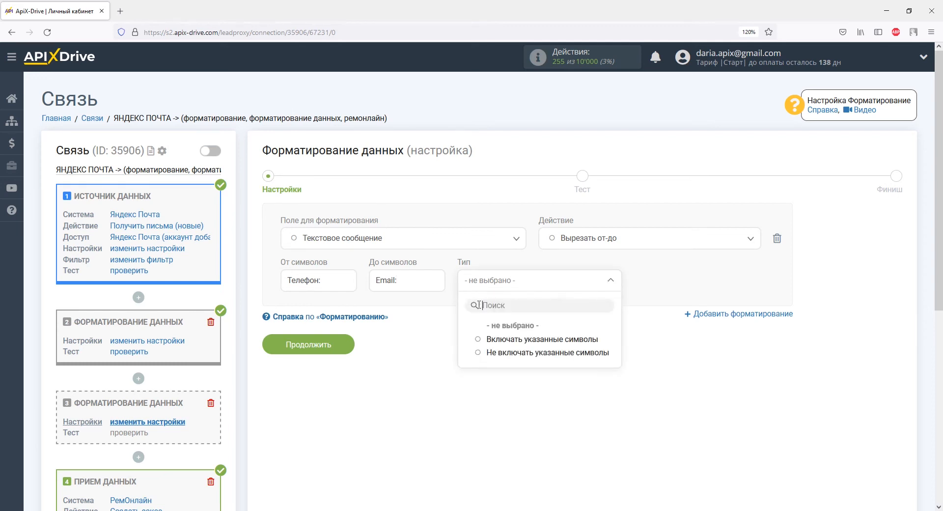
pyautogui.click(490, 354)
pyautogui.click(352, 345)
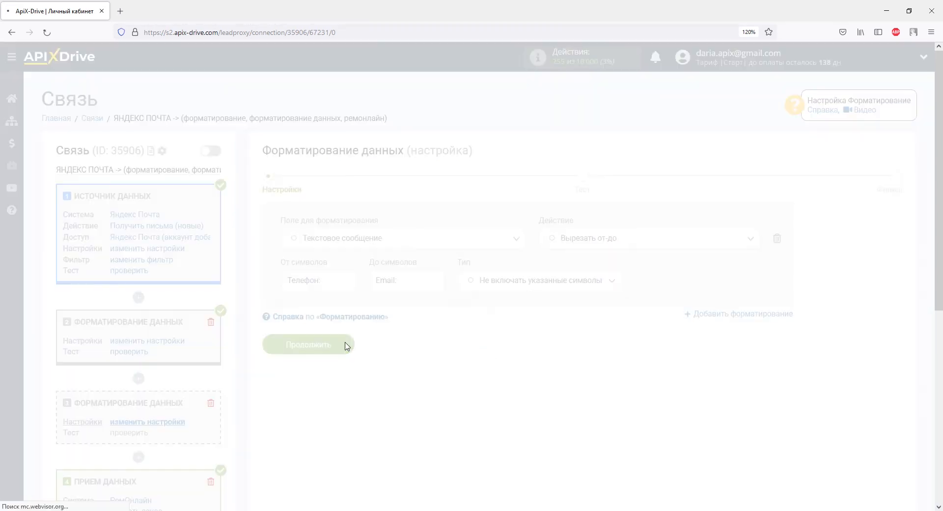
# Step: Add a third formatting block before the РемОнлайн destination, using the field Текстовое сообщение and the action Вырезать от-до
pyautogui.scroll(-3, 352, 344)
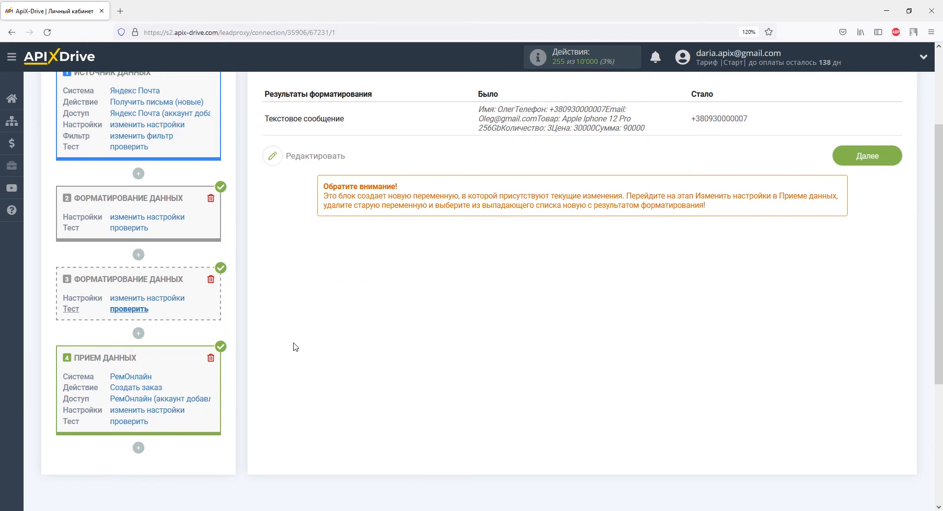
pyautogui.click(139, 333)
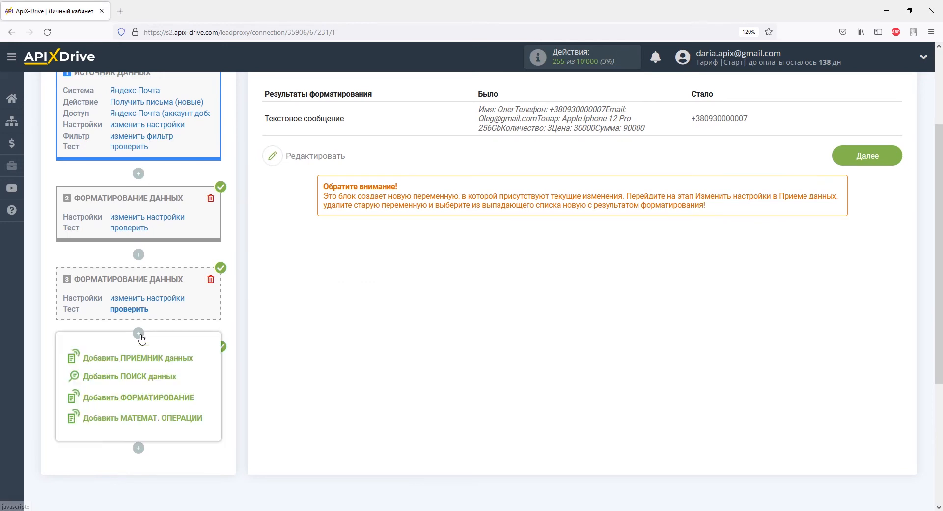
pyautogui.click(140, 398)
pyautogui.click(350, 240)
pyautogui.scroll(-5, 393, 334)
pyautogui.click(392, 336)
pyautogui.click(567, 248)
pyautogui.click(572, 298)
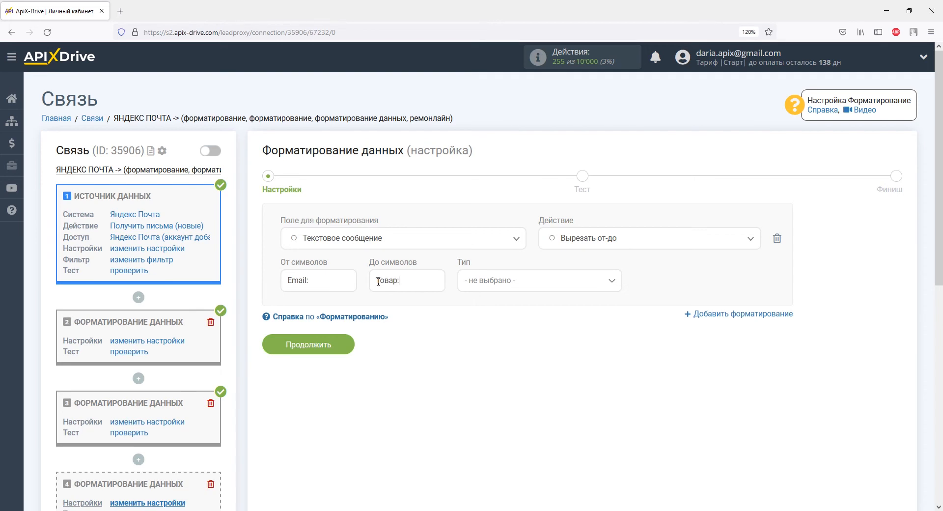
# Step: Cut the text from "Email:" to "Товар:" with the type Не включать указанные символы and continue to the formatting test
pyautogui.click(465, 289)
pyautogui.click(492, 361)
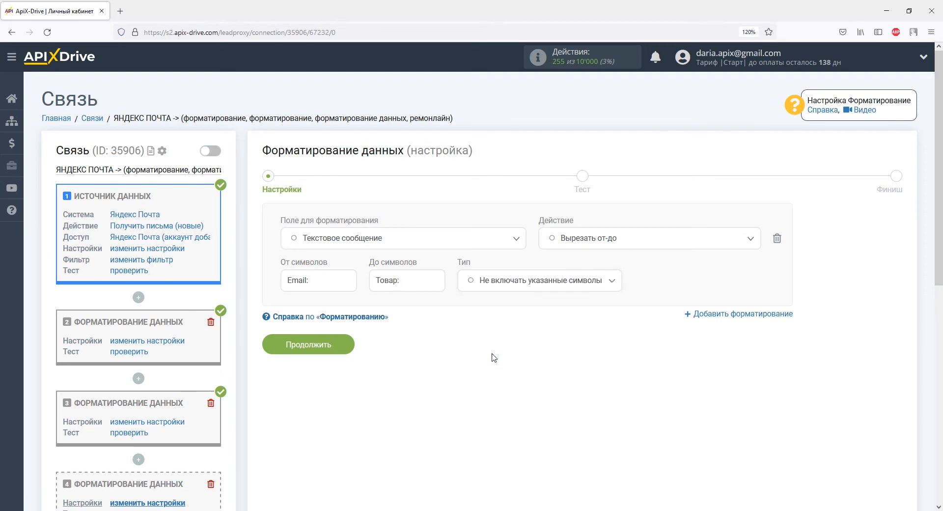
pyautogui.click(330, 346)
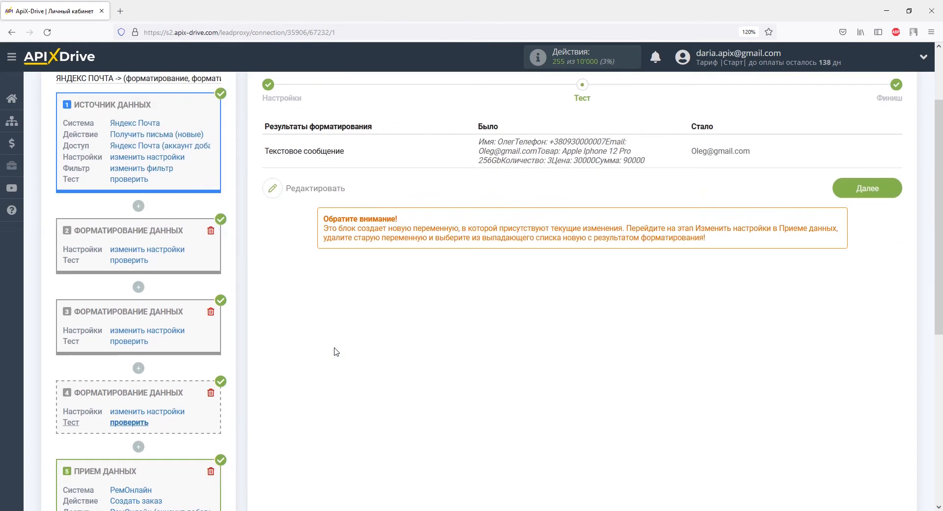
# Step: Add a fourth formatting block after the third, using the field Текстовое сообщение and the action Вырезать от-до
pyautogui.scroll(-2, 334, 352)
pyautogui.click(139, 355)
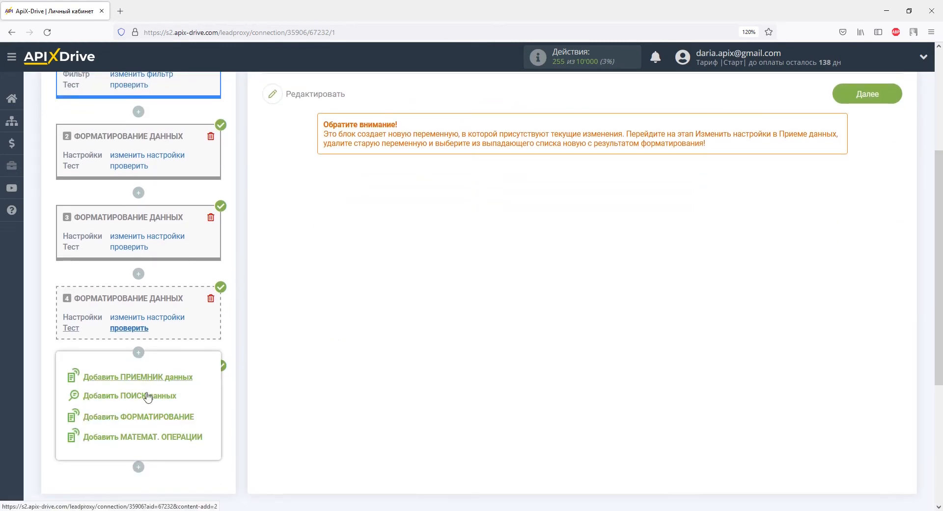
pyautogui.click(148, 416)
pyautogui.click(303, 240)
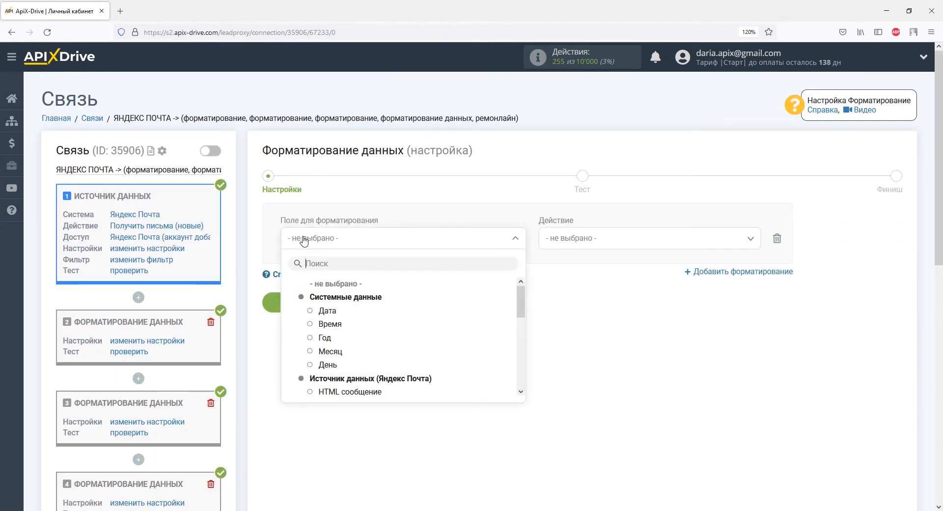
pyautogui.moveTo(521, 311); pyautogui.dragTo(521, 360)
pyautogui.click(394, 332)
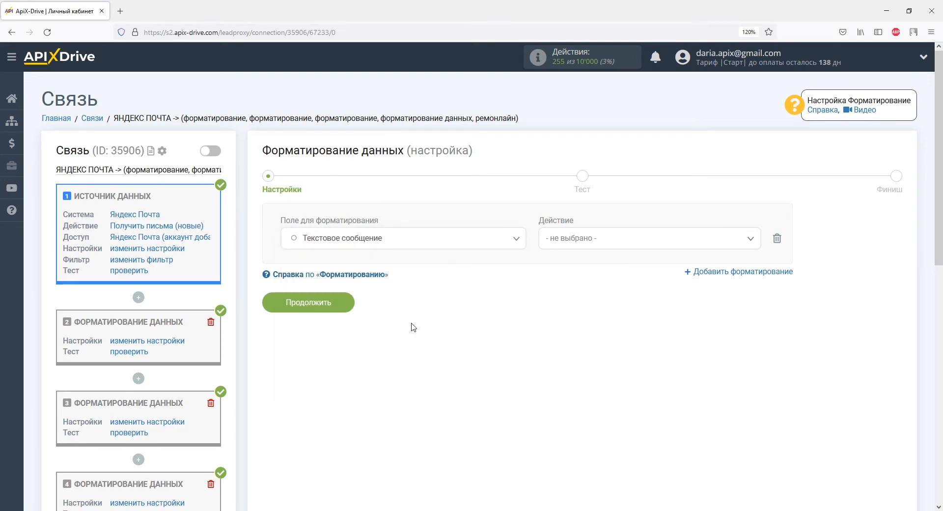
pyautogui.click(570, 246)
pyautogui.click(579, 298)
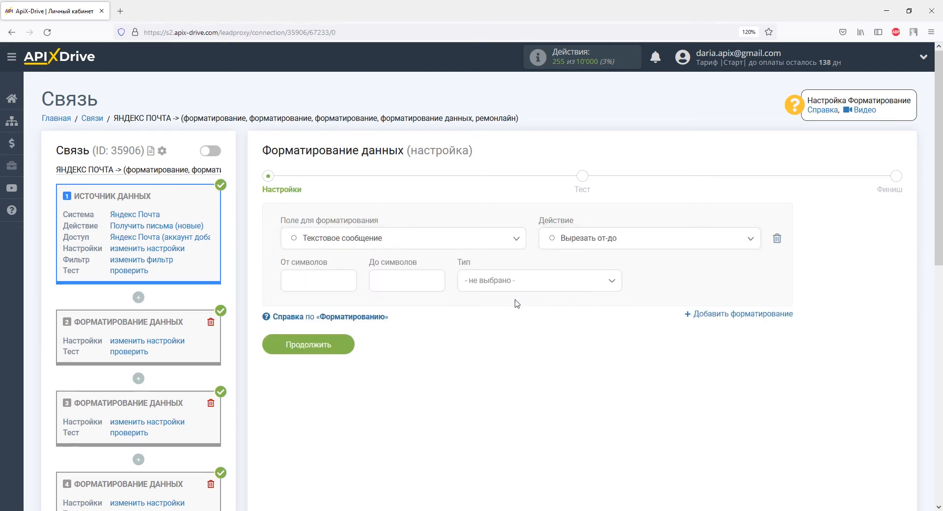
# Step: Cut the text from "Товар:" to "Количество:" with the type Не включать указанные символы and continue to the formatting test
pyautogui.click(317, 281)
pyautogui.write('Товар:')
pyautogui.click(469, 284)
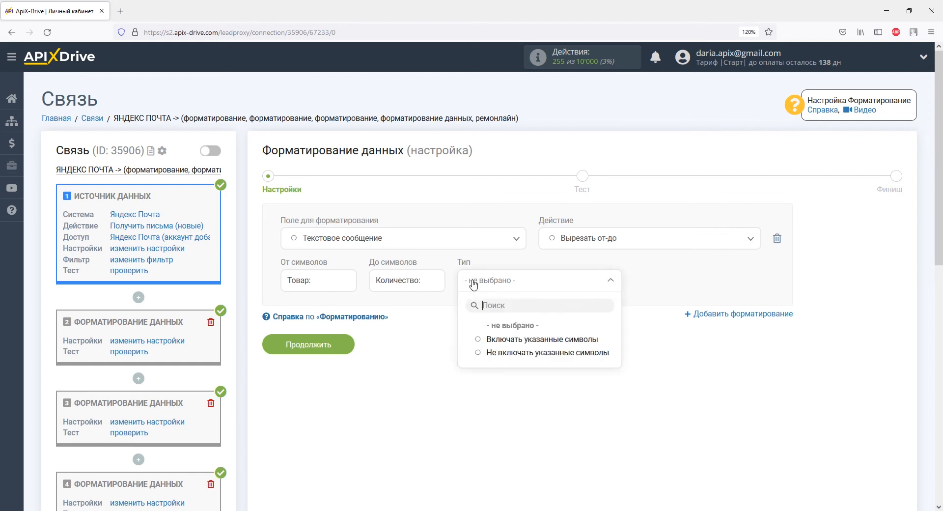
pyautogui.click(497, 356)
pyautogui.click(332, 344)
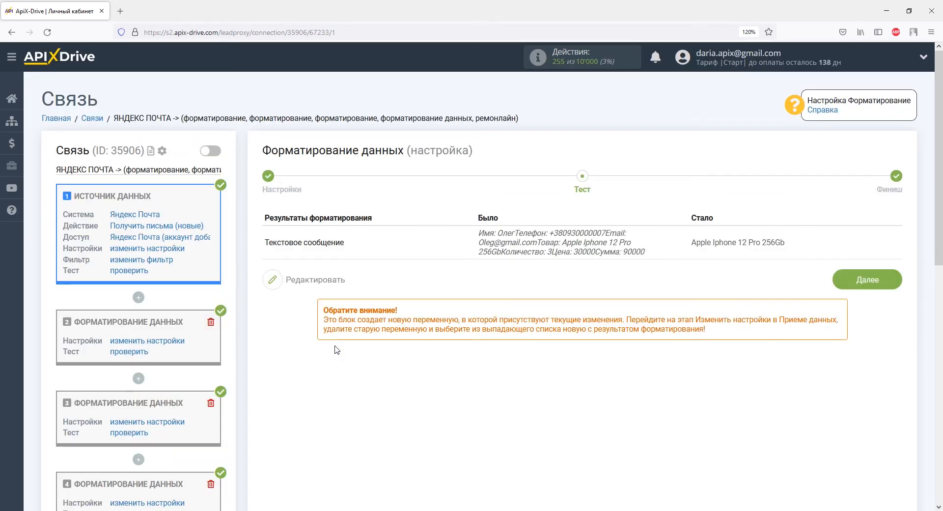
# Step: Add a fifth formatting block before the РемОнлайн destination, using the field Текстовое сообщение and the action Вырезать от-до
pyautogui.scroll(-4, 337, 349)
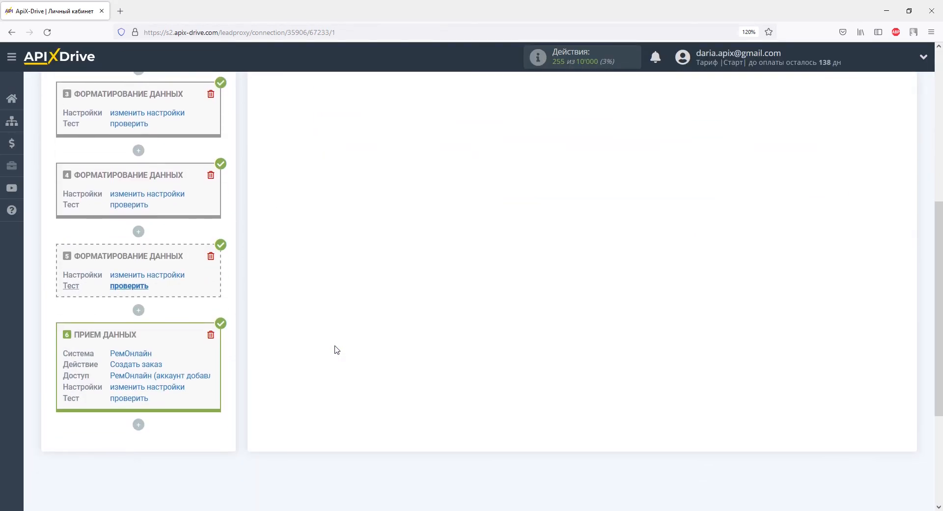
pyautogui.click(138, 311)
pyautogui.click(138, 374)
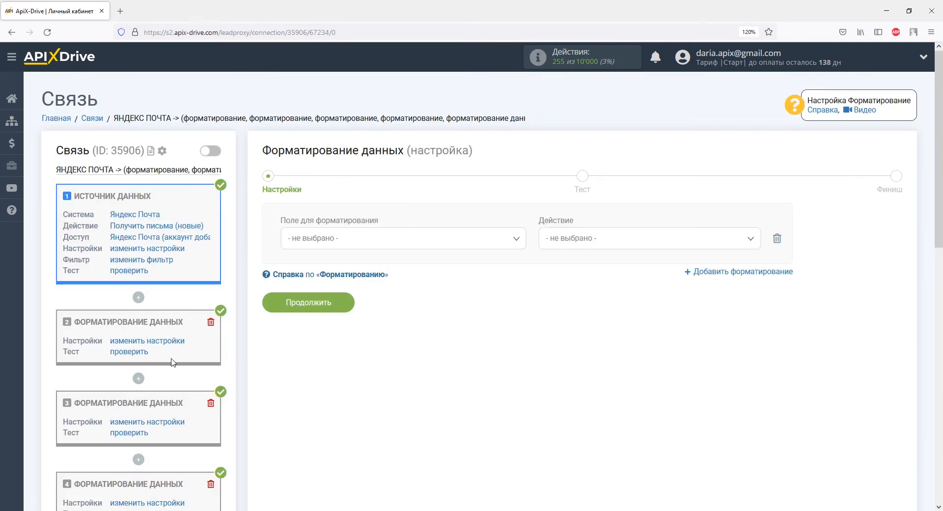
pyautogui.click(316, 241)
pyautogui.moveTo(521, 307); pyautogui.dragTo(521, 354)
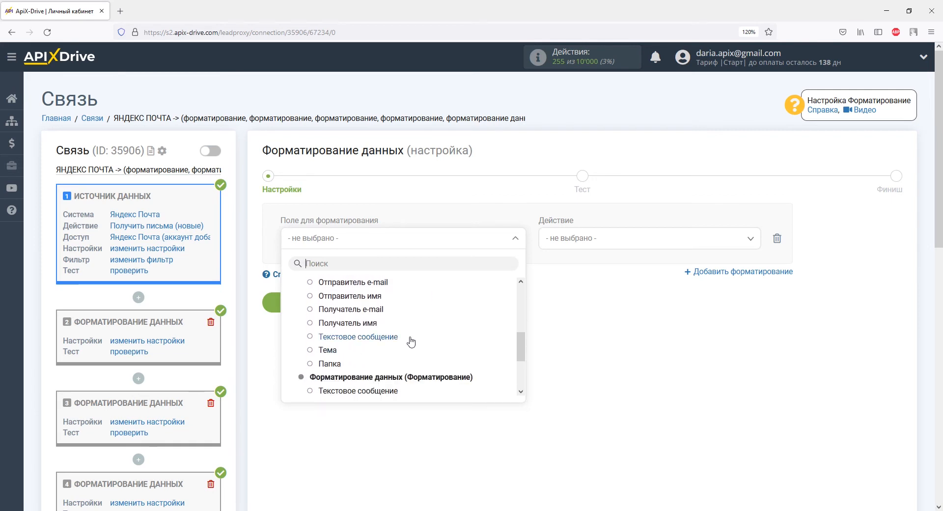
pyautogui.click(393, 338)
pyautogui.click(555, 243)
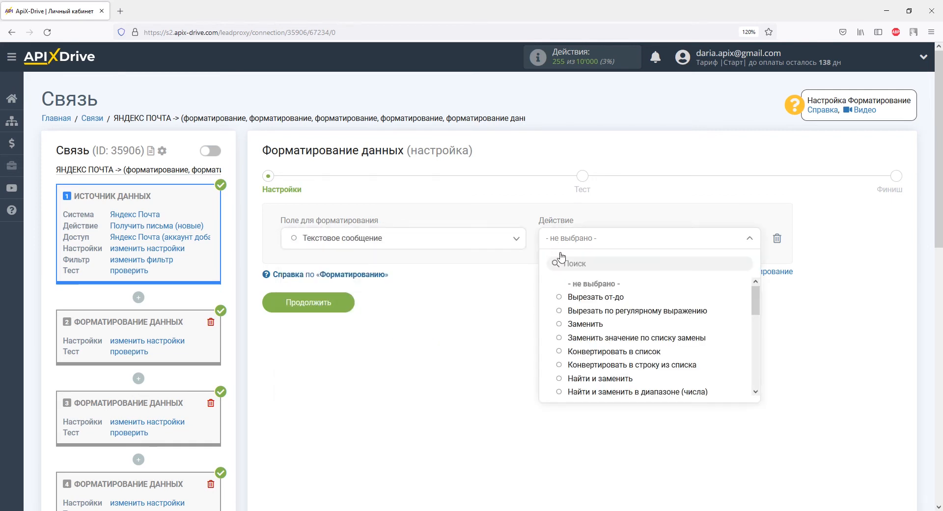
pyautogui.click(576, 297)
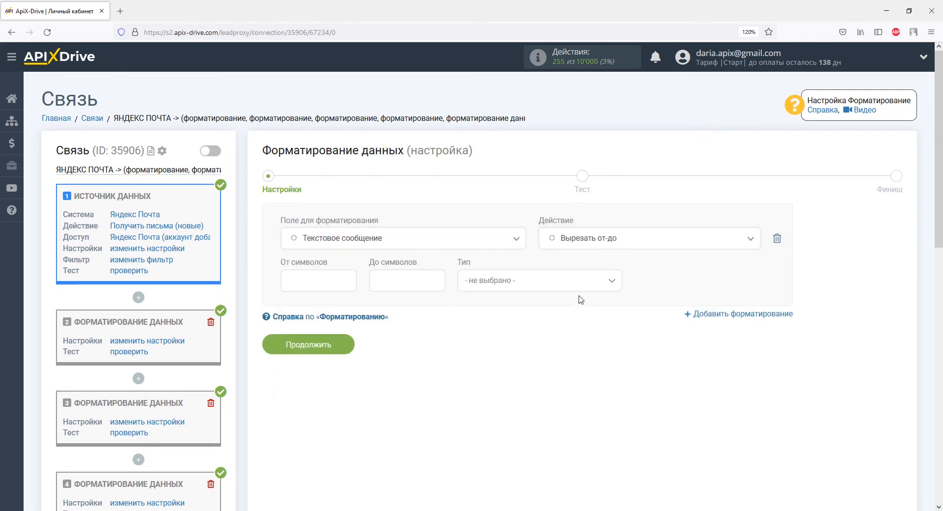
# Step: Cut the text from "Количество:" to "Цена:" with the type Не включать указанные символы and continue to the formatting test
pyautogui.click(322, 285)
pyautogui.write('Количество:')
pyautogui.click(470, 285)
pyautogui.click(492, 356)
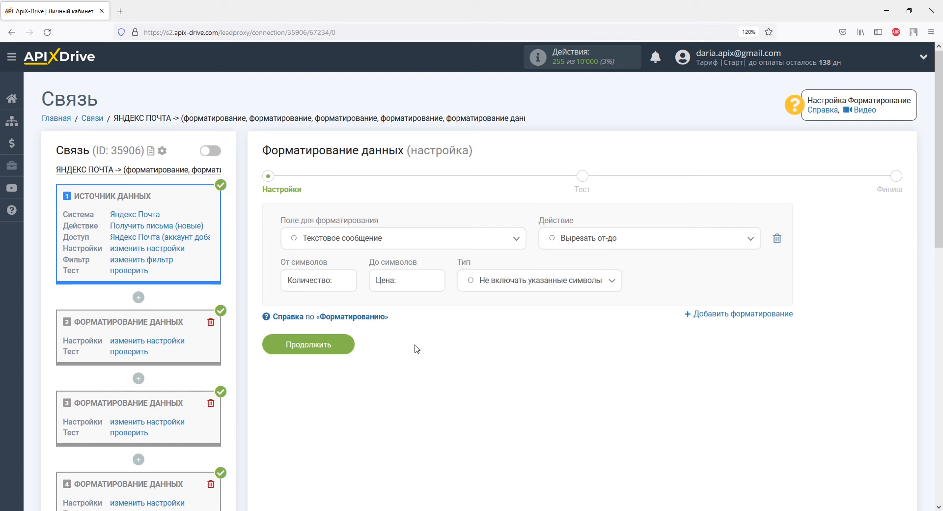
pyautogui.click(351, 349)
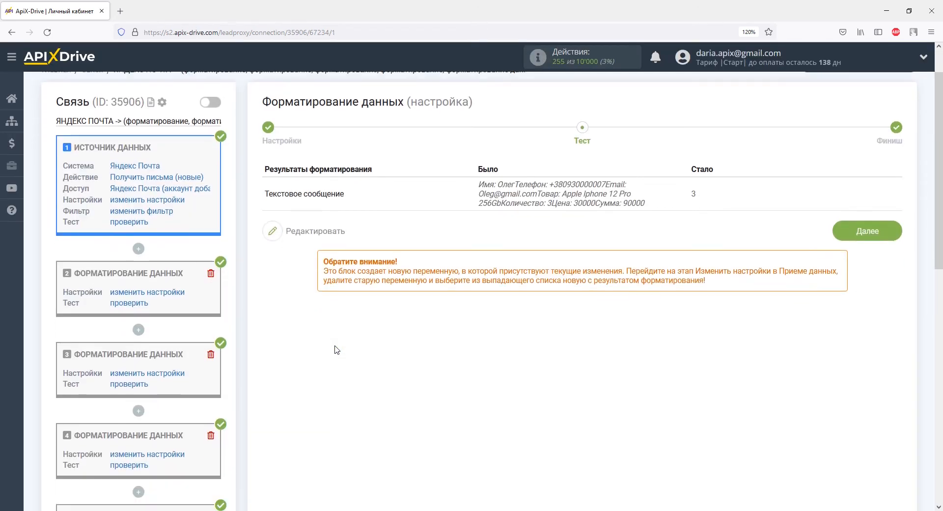
# Step: Add a sixth formatting block before the РемОнлайн destination, using the field Текстовое сообщение and the action Вырезать от-до
pyautogui.scroll(-8, 337, 350)
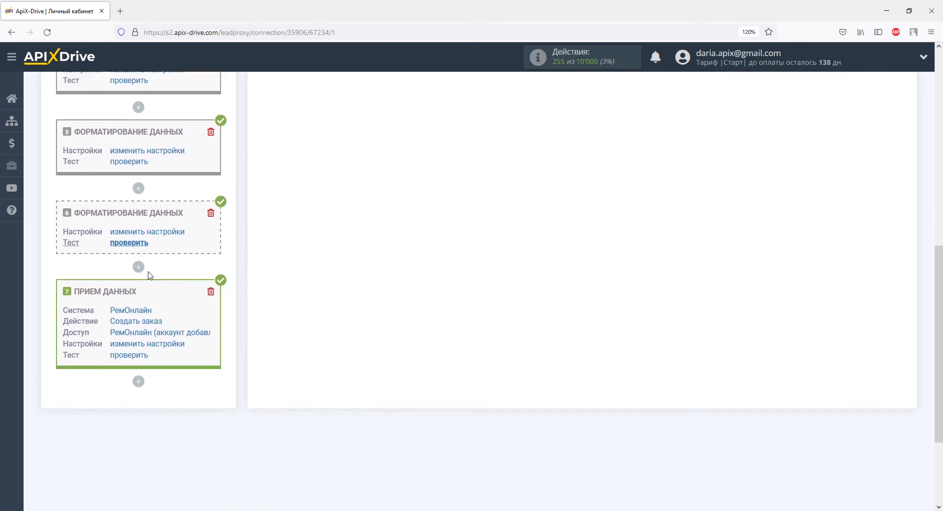
pyautogui.click(138, 268)
pyautogui.click(146, 332)
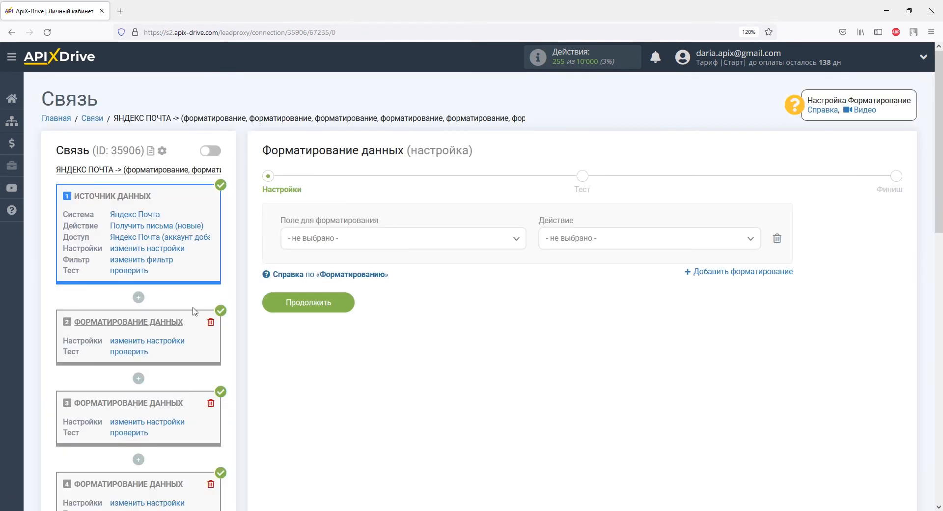
pyautogui.click(326, 239)
pyautogui.moveTo(519, 301); pyautogui.dragTo(520, 349)
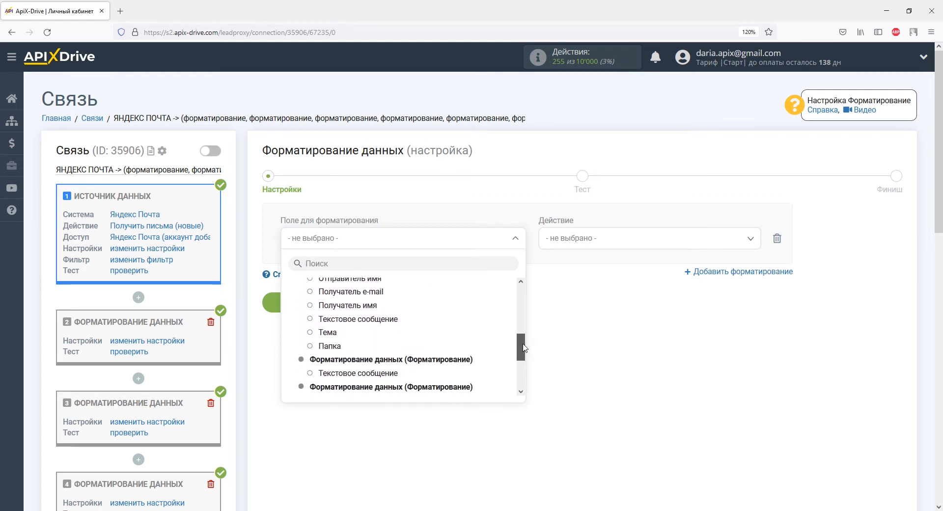
pyautogui.click(376, 319)
pyautogui.click(555, 241)
pyautogui.click(576, 296)
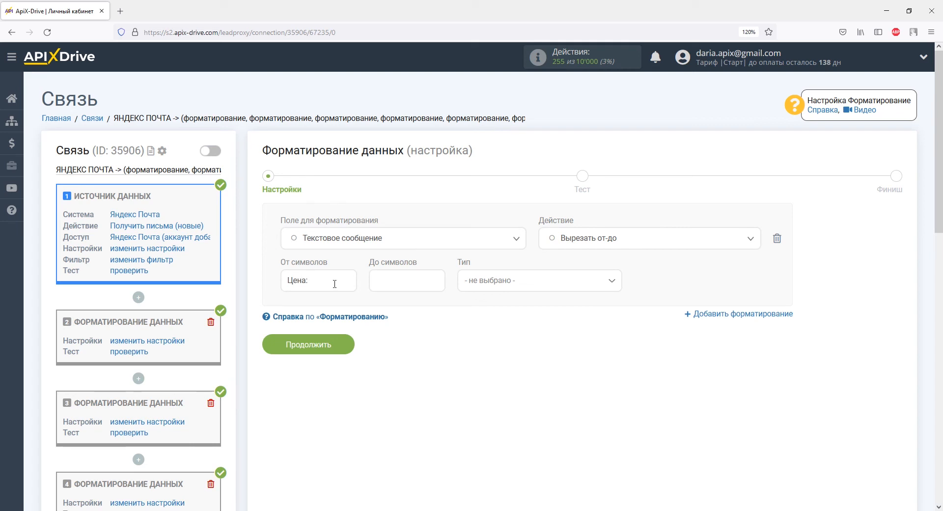
# Step: Cut the text from "Цена:" to "Сумма:" with the type Не включать указанные символы and continue to the formatting test
pyautogui.click(377, 283)
pyautogui.write('Сум')
pyautogui.click(487, 282)
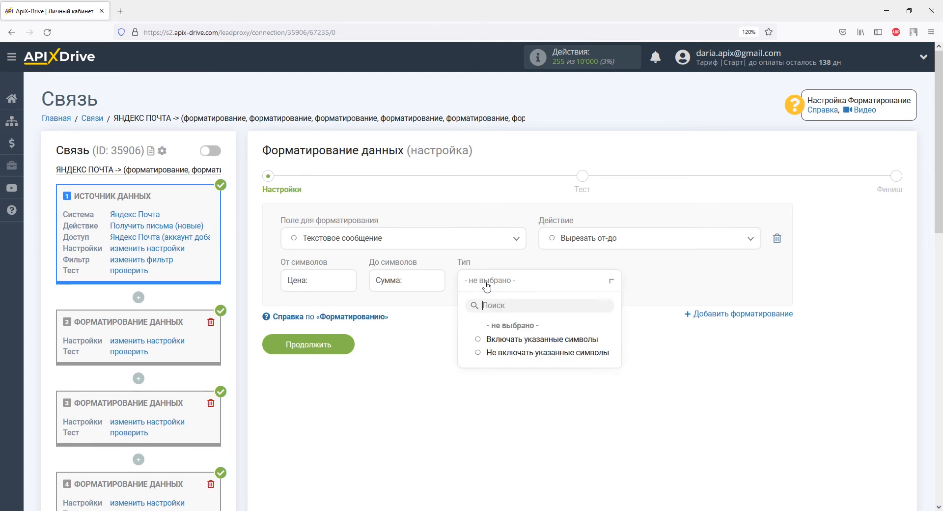
pyautogui.click(496, 349)
pyautogui.click(333, 348)
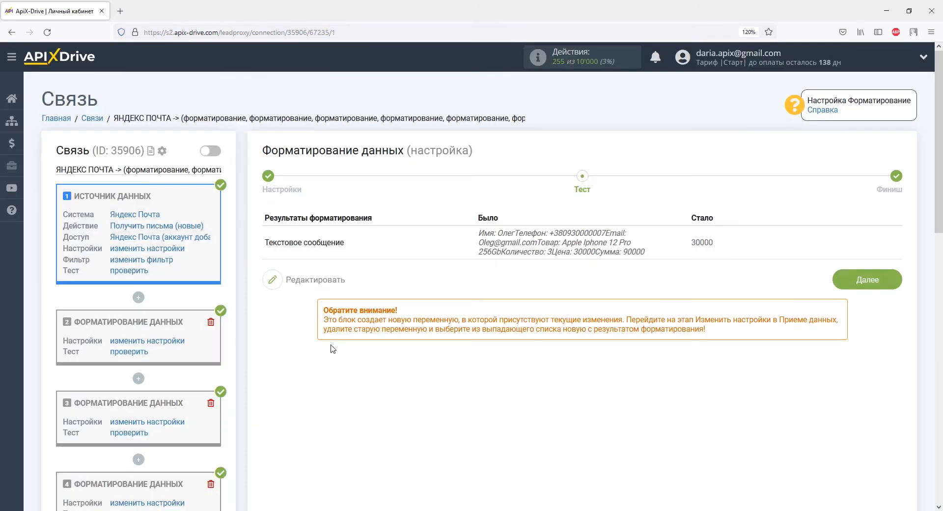
# Step: Add a seventh formatting block before the РемОнлайн destination, using the field Текстовое сообщение and the action Вырезать от-до
pyautogui.scroll(-8, 332, 348)
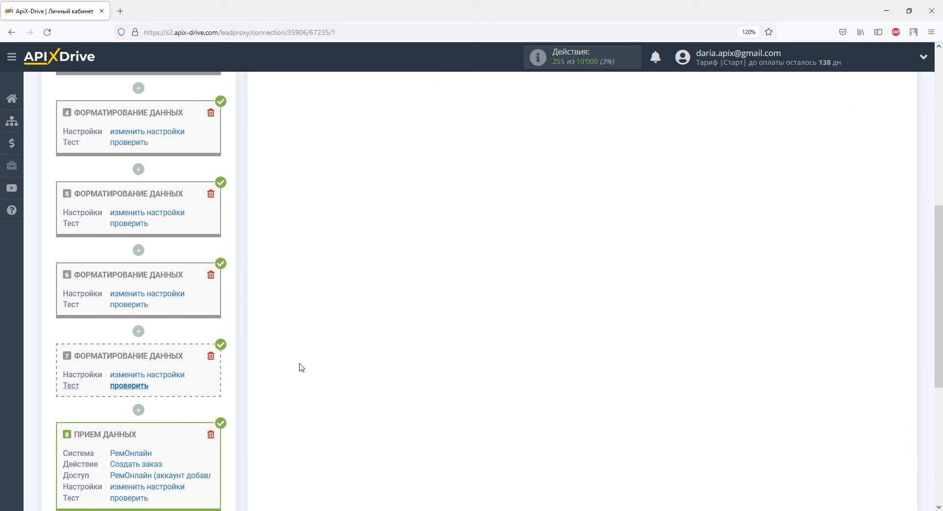
pyautogui.click(138, 410)
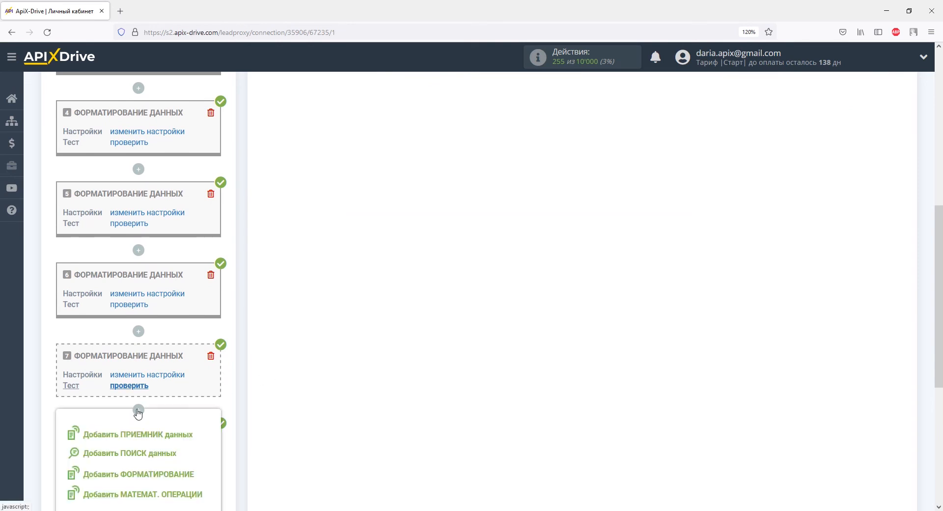
pyautogui.click(140, 478)
pyautogui.click(295, 237)
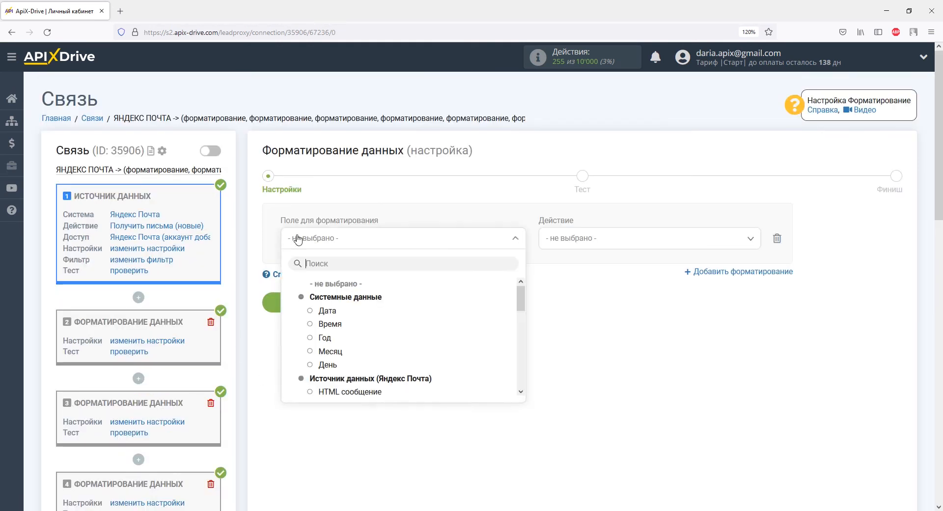
pyautogui.moveTo(520, 308); pyautogui.dragTo(519, 350)
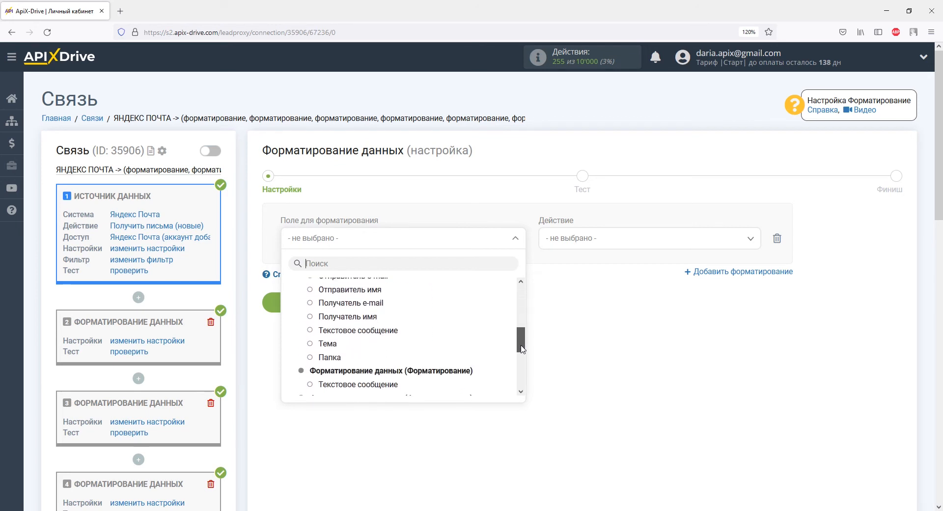
pyautogui.click(402, 330)
pyautogui.click(554, 249)
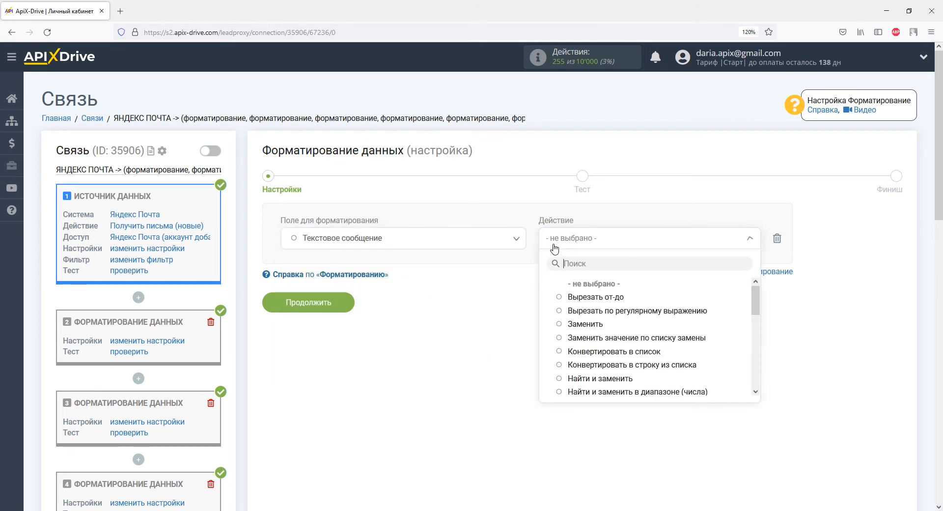
pyautogui.click(580, 298)
# Step: Cut the text from "Сумма:" without an end marker, with the type Не включать указанные символы, and continue to the formatting test
pyautogui.click(334, 281)
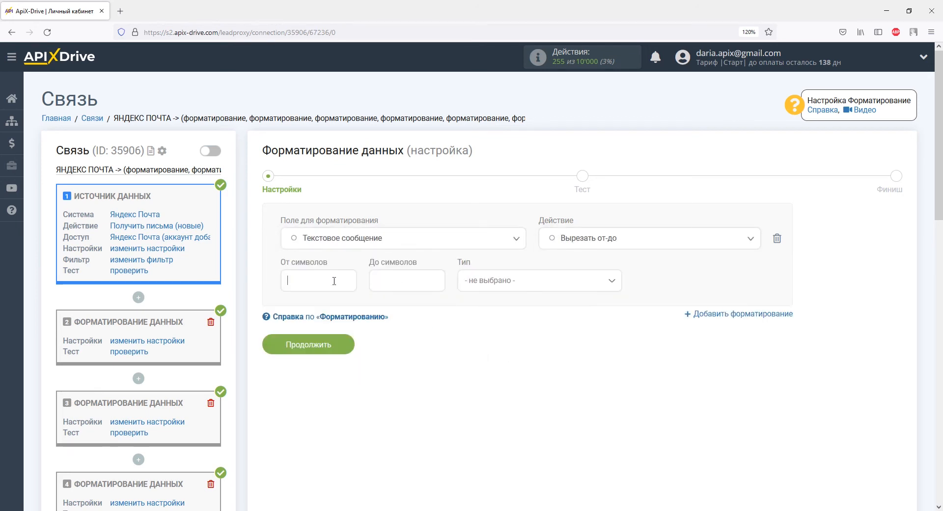
pyautogui.write('Сумма:')
pyautogui.click(488, 284)
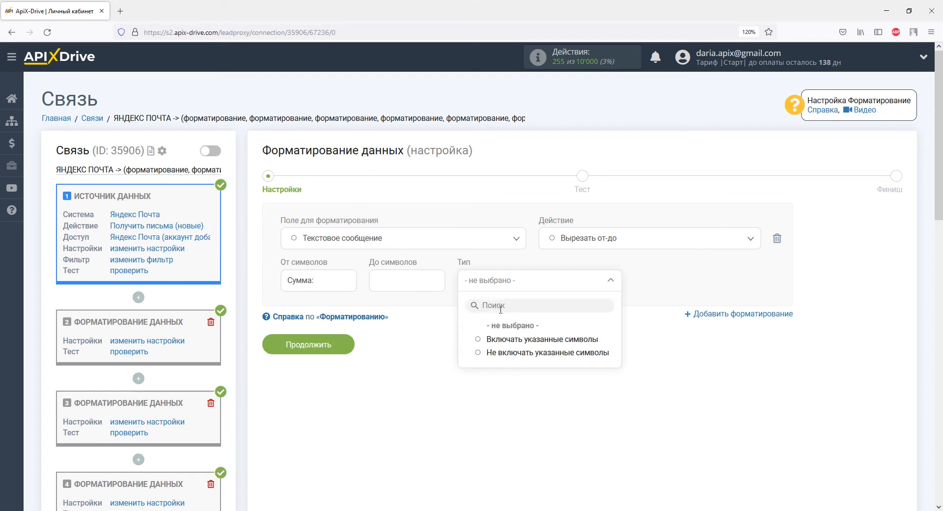
pyautogui.click(504, 353)
pyautogui.click(327, 345)
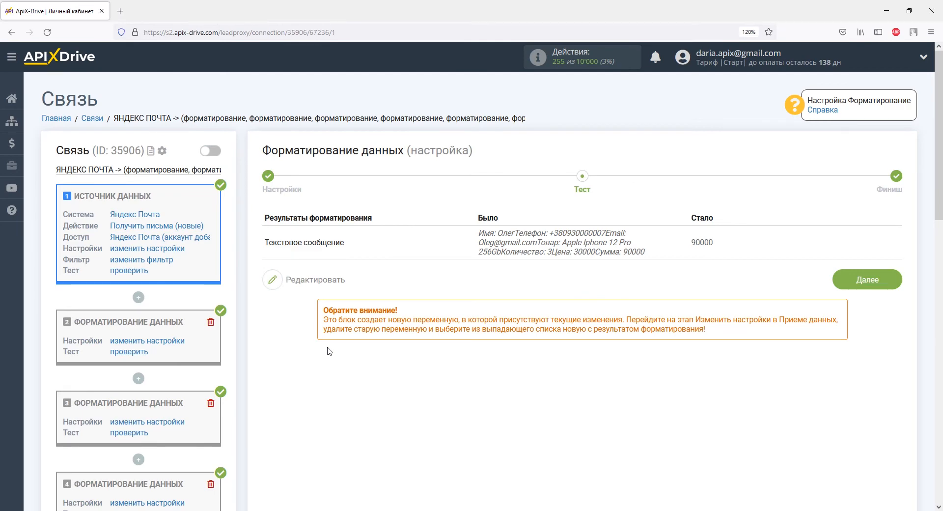
# Step: In the РемОнлайн destination settings, replace the E-mail field's variable with the Текстовое сообщение result of formatting block 4
pyautogui.scroll(-15, 328, 351)
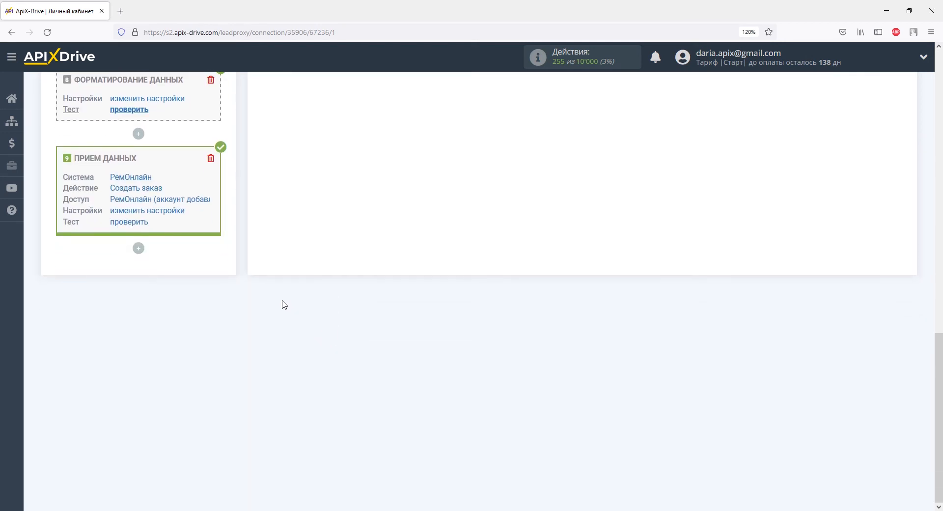
pyautogui.click(178, 211)
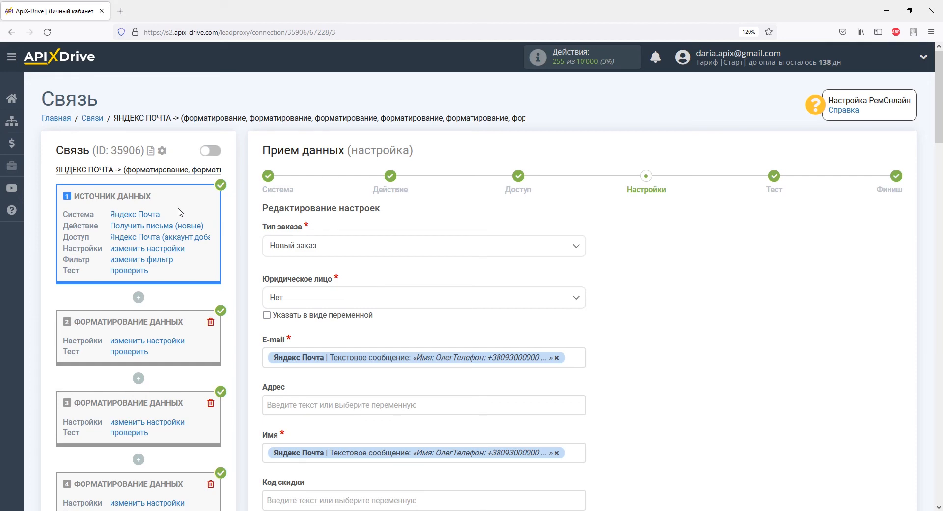
pyautogui.click(560, 358)
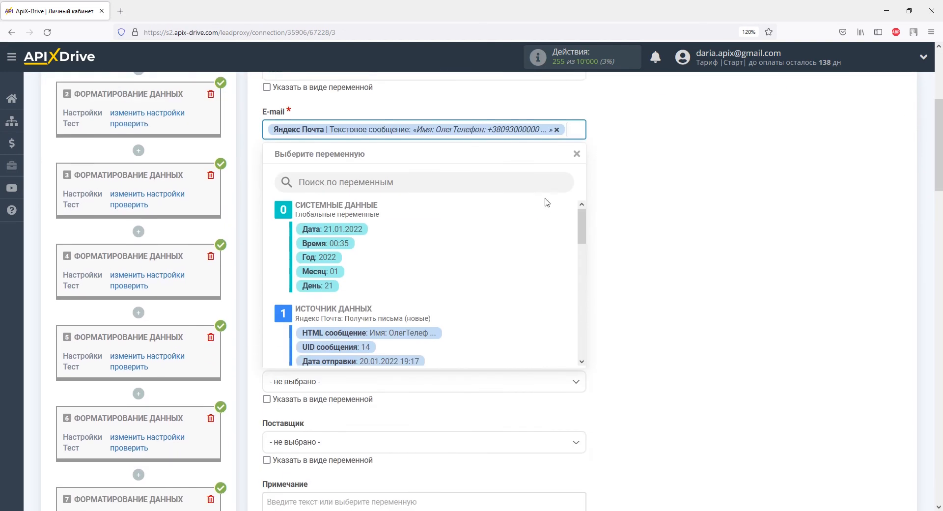
pyautogui.click(557, 129)
pyautogui.moveTo(582, 221); pyautogui.dragTo(584, 291)
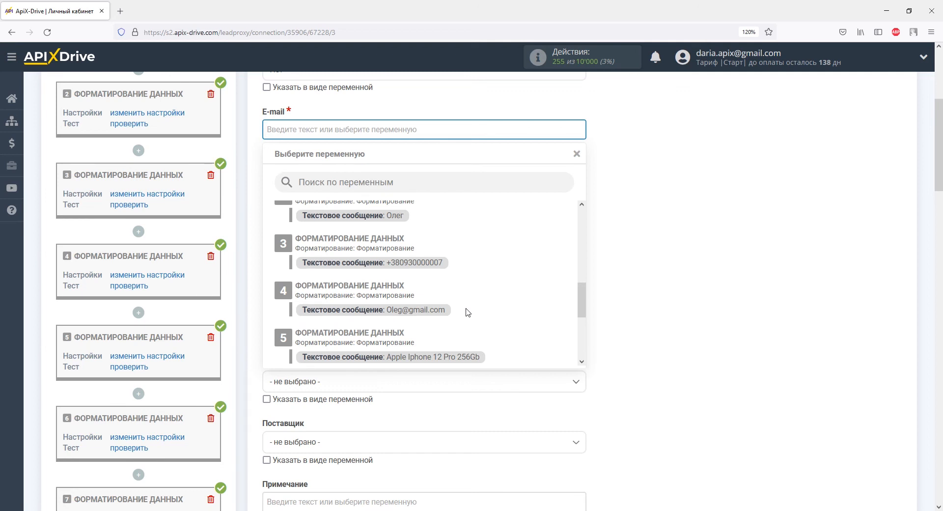
pyautogui.click(445, 310)
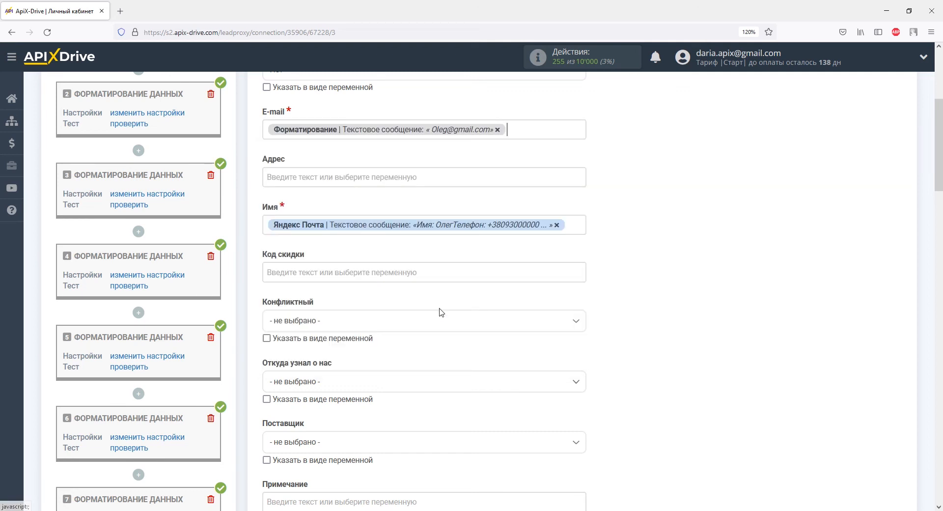
# Step: Replace the variable in the Имя field with the Текстовое сообщение result of formatting block 2
pyautogui.click(557, 225)
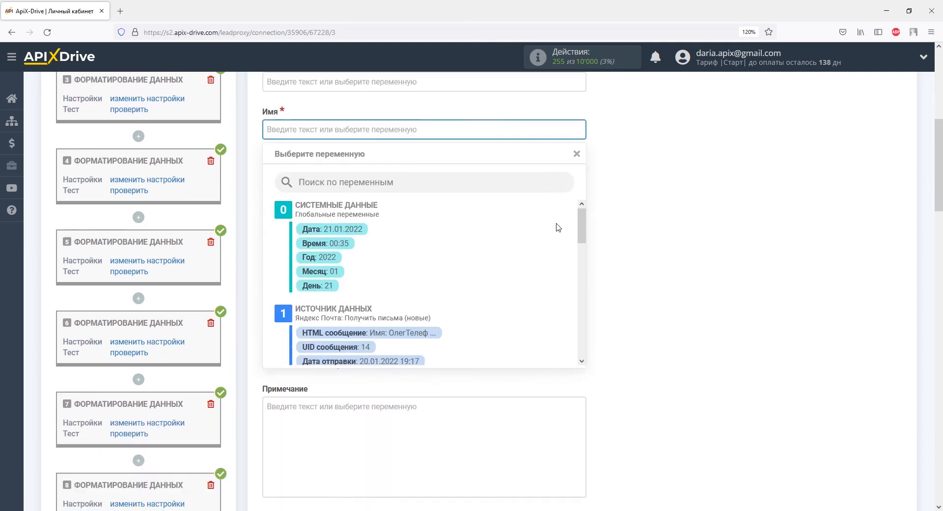
pyautogui.moveTo(580, 217); pyautogui.dragTo(580, 290)
pyautogui.click(391, 259)
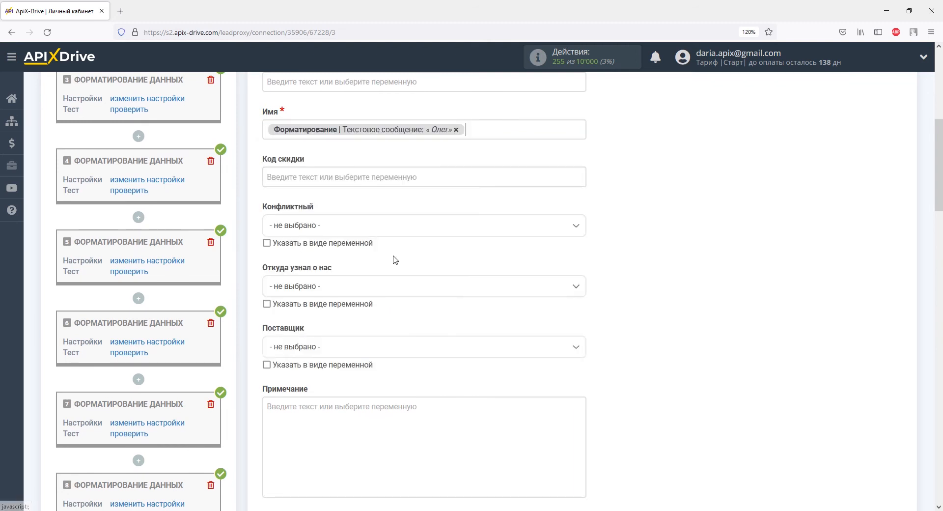
# Step: Fill Примечание with "Новое письмо!" and a second line "Тема:" followed by the Яндекс Почта variable Тема
pyautogui.scroll(-3, 393, 259)
pyautogui.click(395, 304)
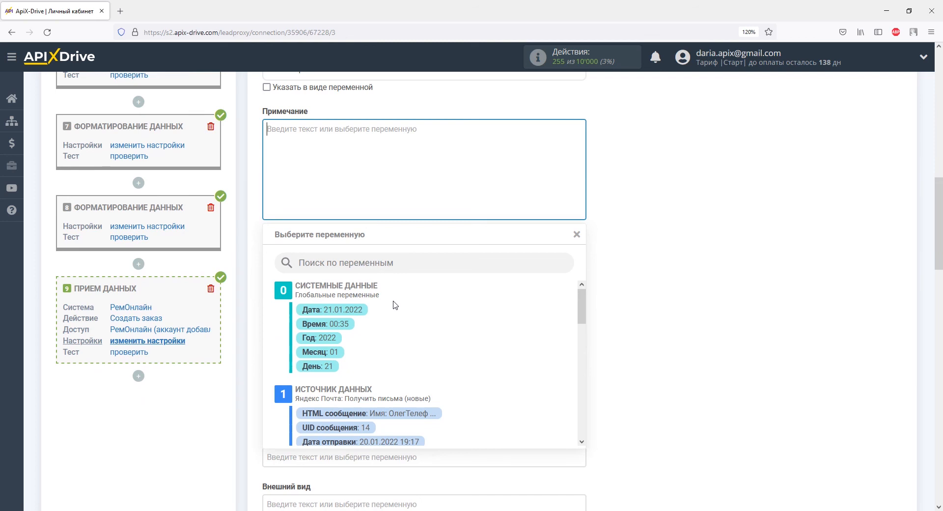
pyautogui.write('Новое письмо')
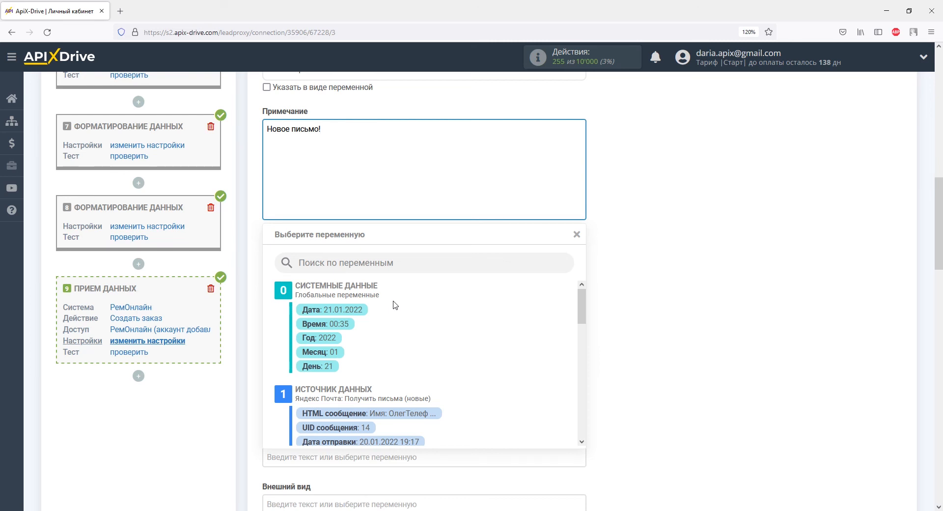
pyautogui.write('!')
pyautogui.press('Return')
pyautogui.write('Тема:')
pyautogui.moveTo(580, 308); pyautogui.dragTo(581, 352)
pyautogui.click(390, 349)
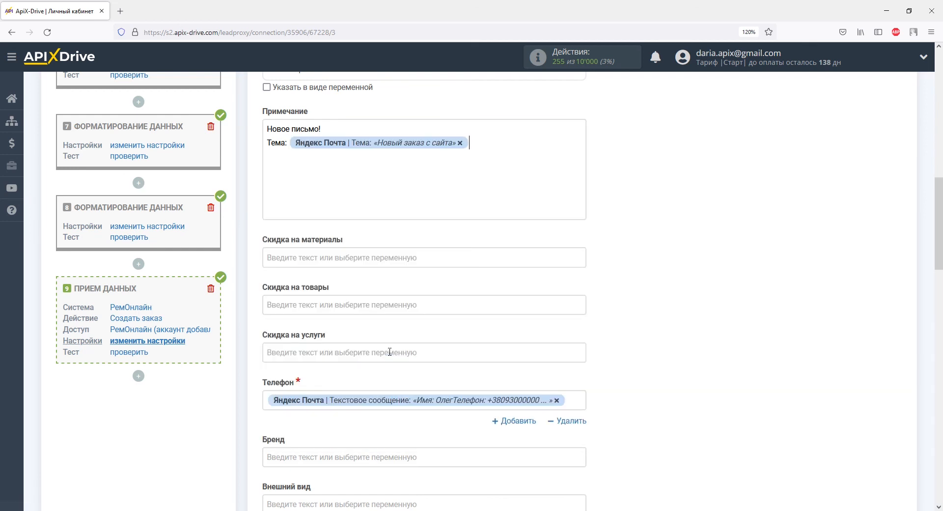
# Step: Add a "Товар:" line to Примечание followed by the Текстовое сообщение result of formatting block 5
pyautogui.write('Товар:')
pyautogui.click(360, 193)
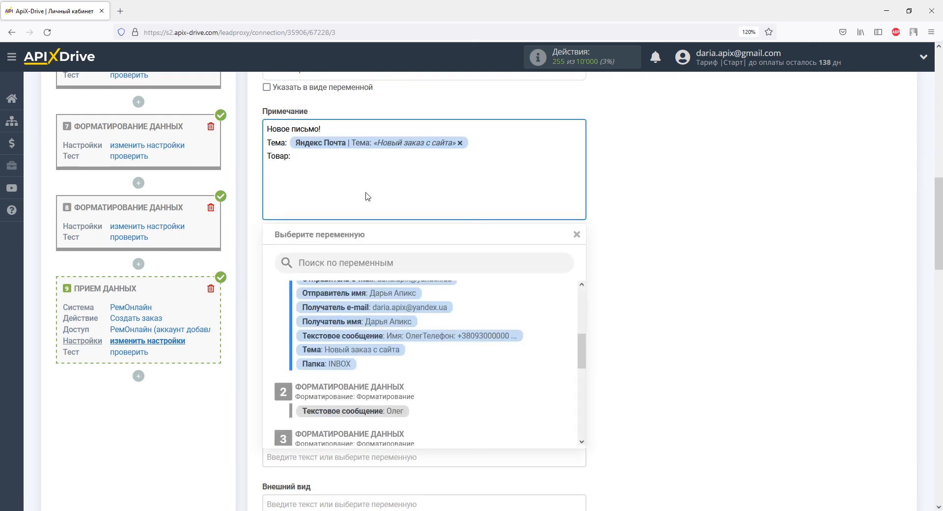
pyautogui.scroll(-6, 533, 373)
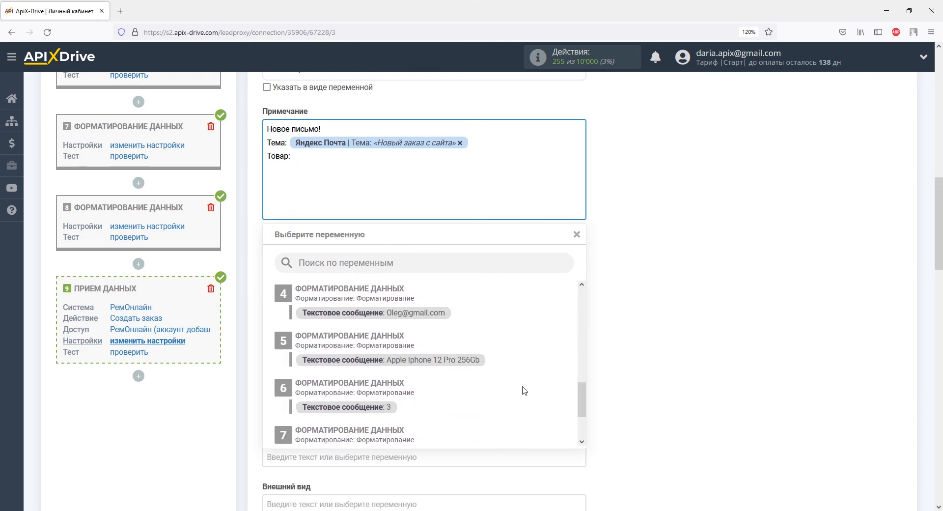
pyautogui.click(474, 367)
# Step: Add a "Цена:" line to Примечание followed by the Текстовое сообщение result of formatting block 7
pyautogui.write('Цена:')
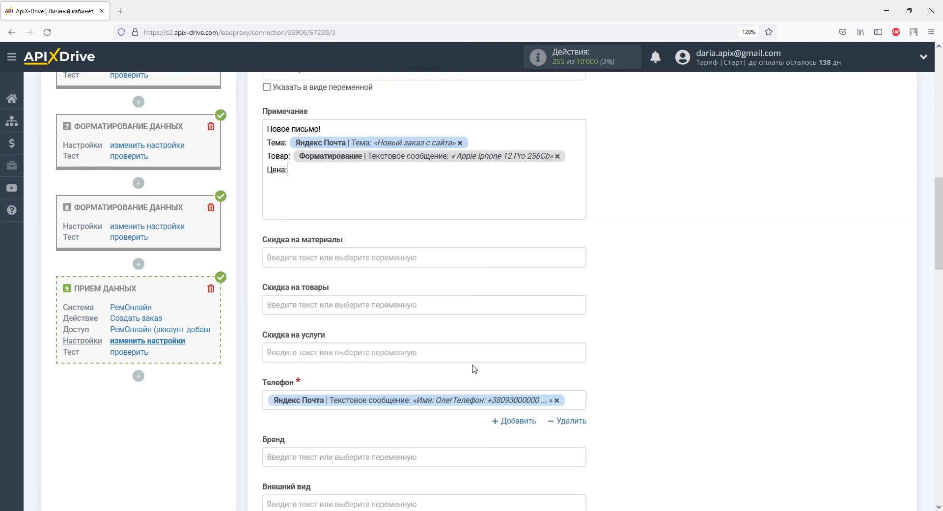
pyautogui.click(374, 186)
pyautogui.moveTo(581, 404); pyautogui.dragTo(583, 425)
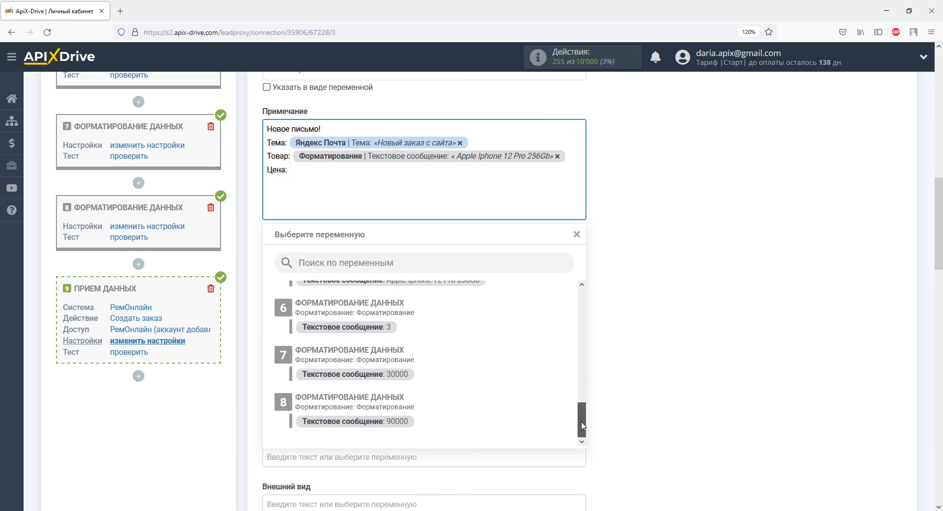
pyautogui.click(405, 375)
# Step: Add "Количество:" and "Сумма:" lines to Примечание, followed by the Текстовое сообщение results of formatting blocks 6 and 8 respectively
pyautogui.write('Количество:')
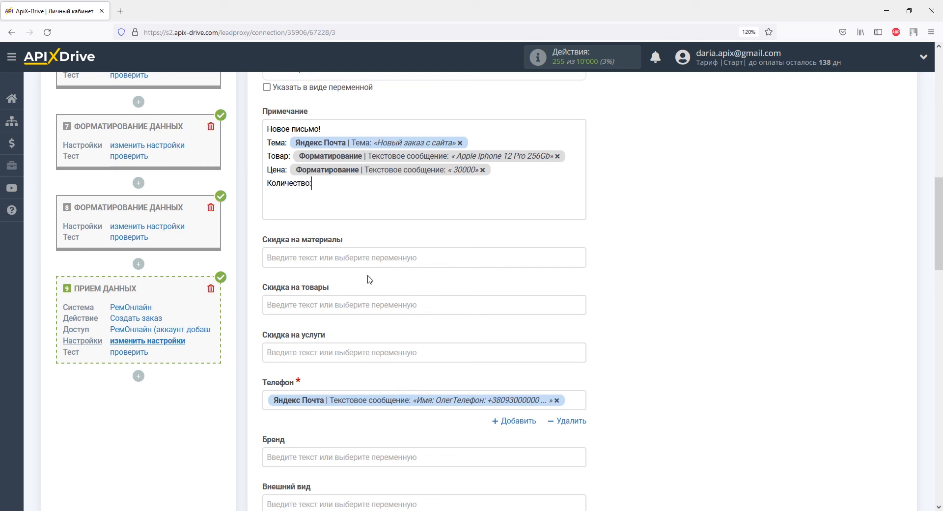
pyautogui.click(348, 199)
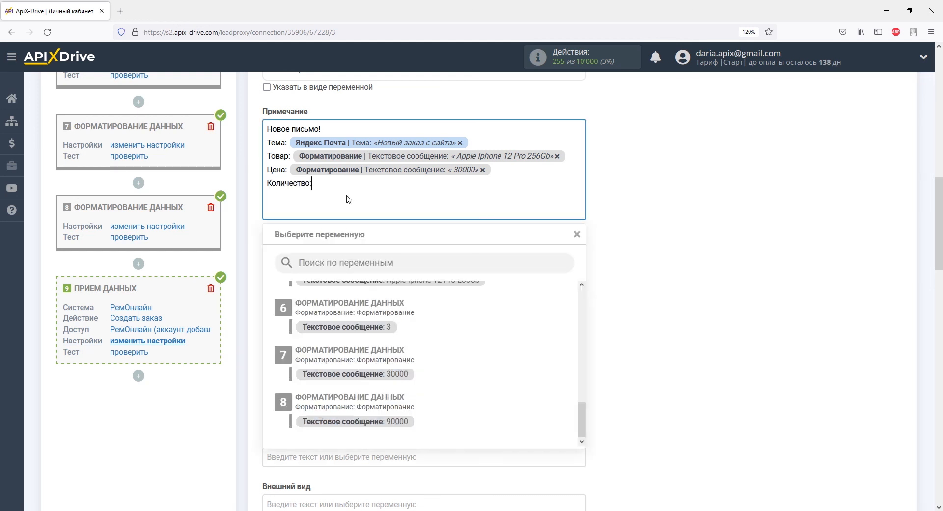
pyautogui.click(371, 327)
pyautogui.write('Сумма:')
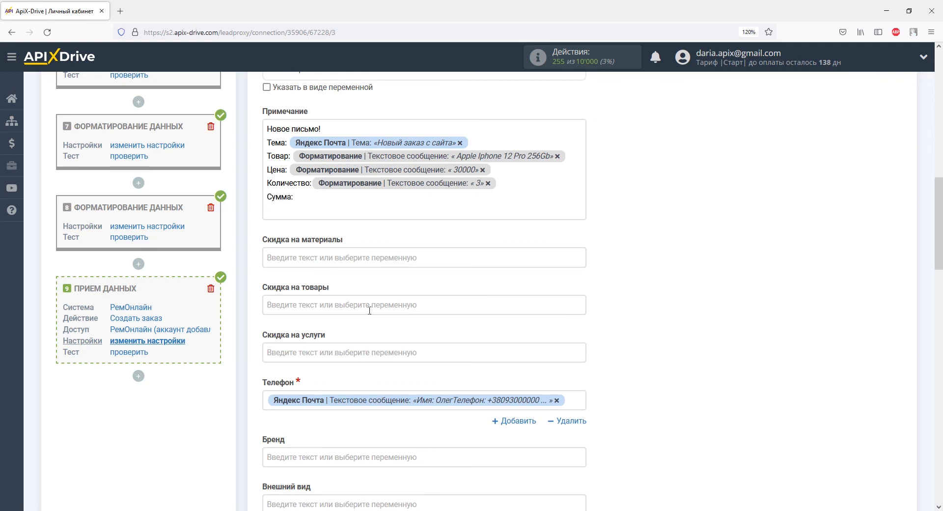
pyautogui.click(355, 201)
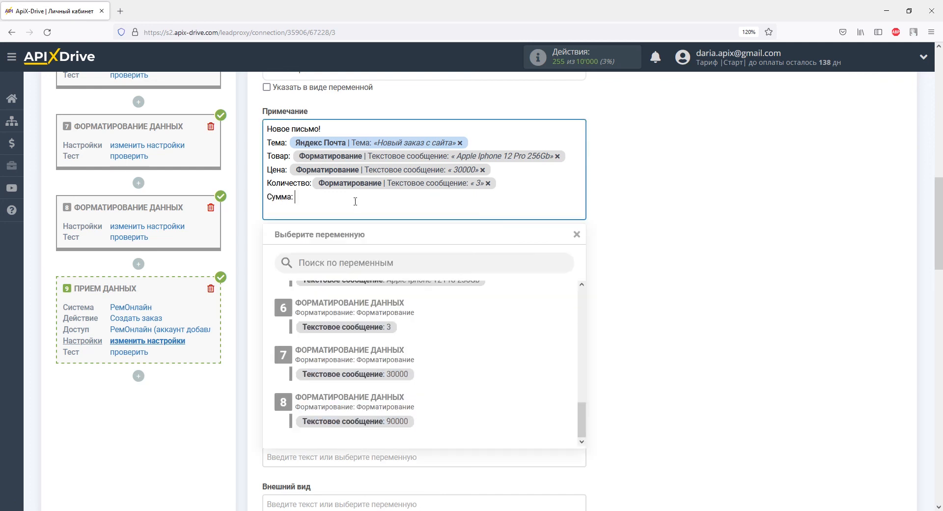
pyautogui.click(364, 422)
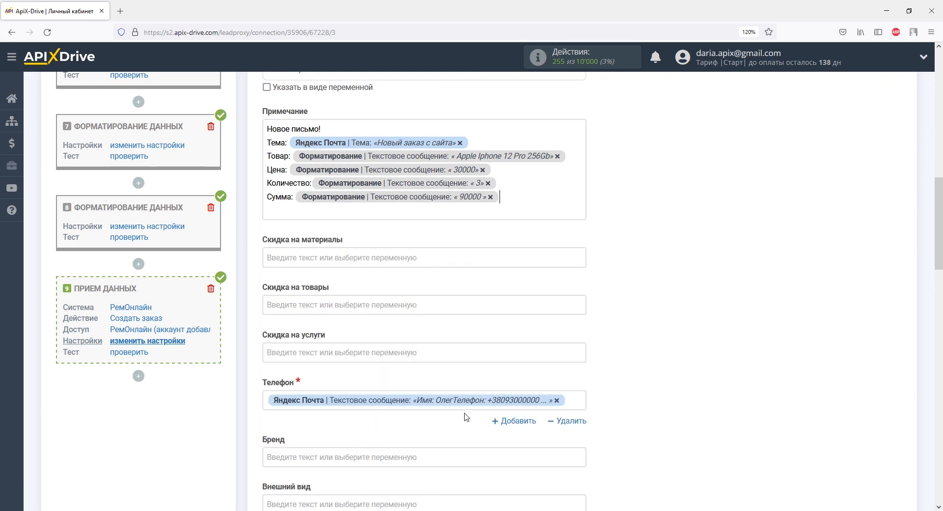
# Step: Replace the variable in the Телефон field with the Текстовое сообщение formatting result that holds the phone number
pyautogui.click(557, 402)
pyautogui.moveTo(581, 227); pyautogui.dragTo(573, 308)
pyautogui.click(434, 225)
# Step: Fill Ожидаемая стоимость with the Текстовое сообщение result of formatting block 8
pyautogui.scroll(-5, 437, 232)
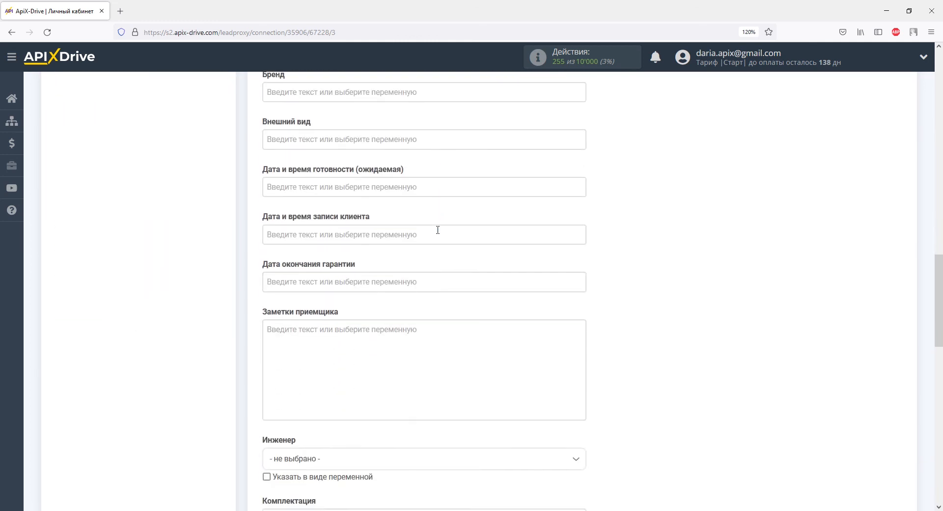
pyautogui.scroll(-6, 437, 246)
pyautogui.click(436, 269)
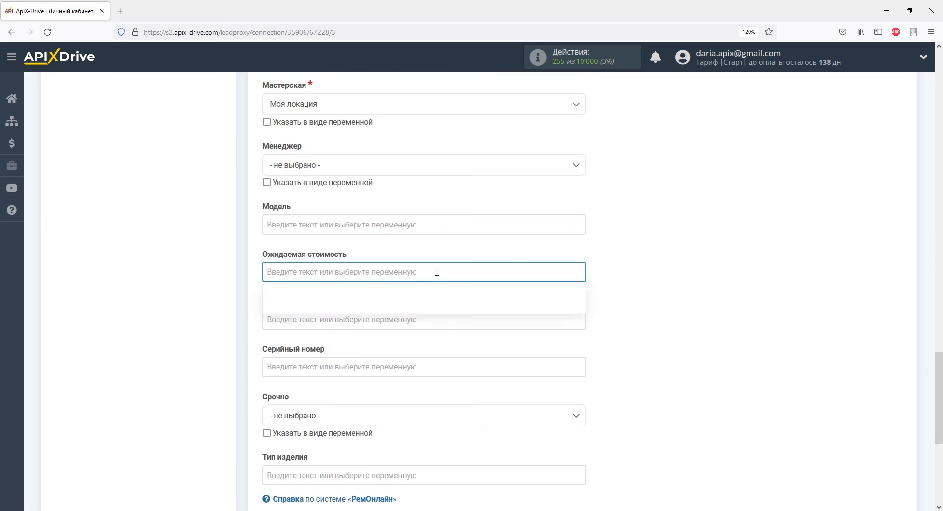
pyautogui.moveTo(578, 243); pyautogui.dragTo(582, 344)
pyautogui.click(399, 341)
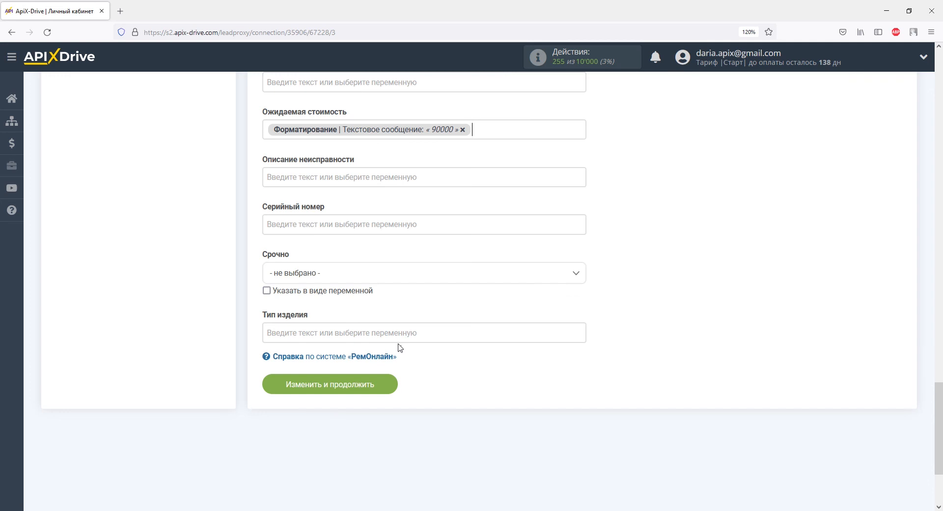
# Step: Save the destination settings and send the test order data to РемОнлайн
pyautogui.click(385, 383)
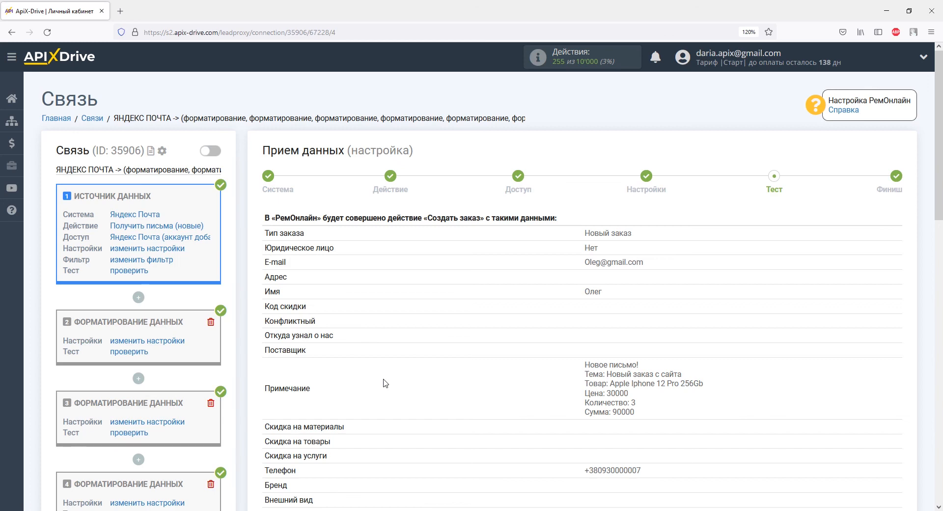
pyautogui.scroll(-6, 385, 384)
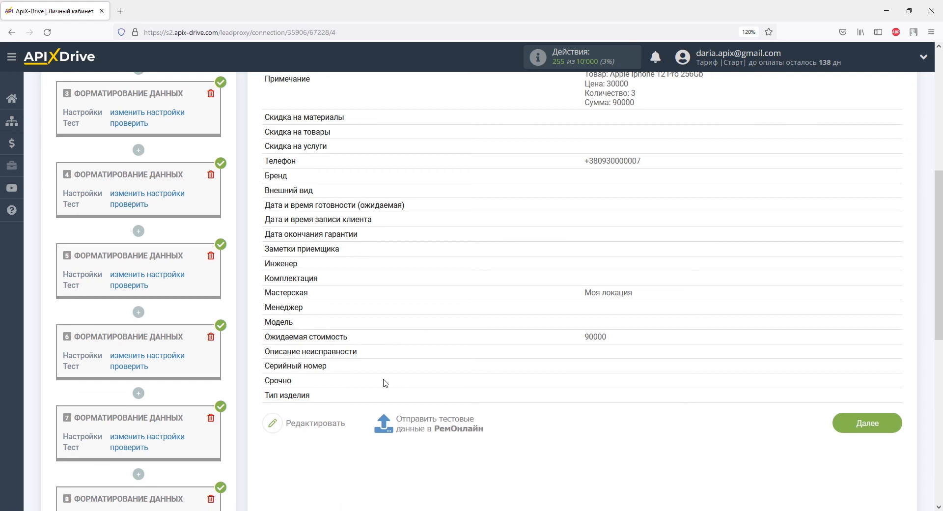
pyautogui.click(411, 423)
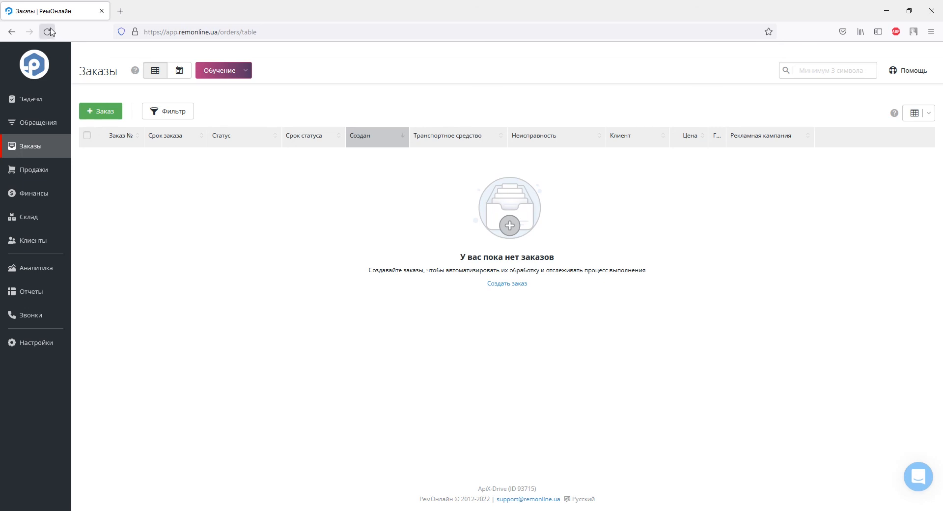
# Step: In РемОнлайн, reload the orders and examine the new order and its client's card, including the full Примечание text
pyautogui.click(49, 30)
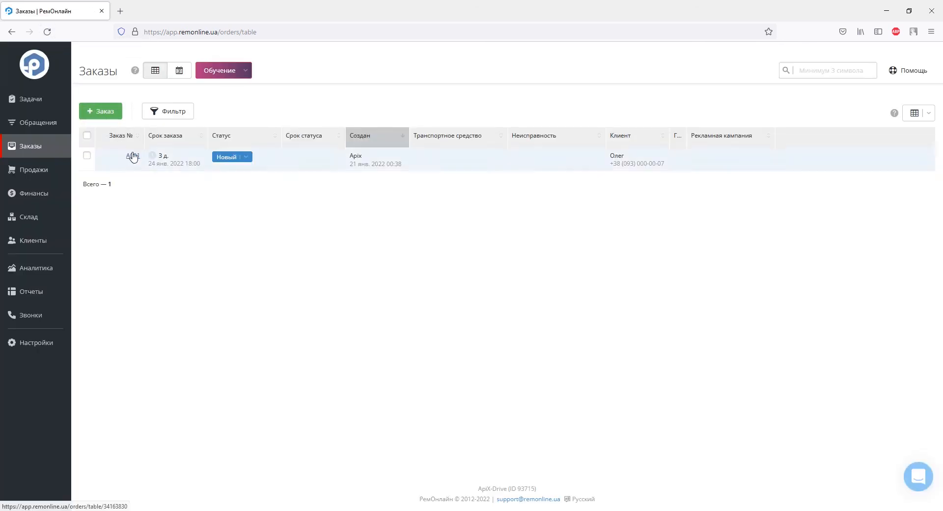
pyautogui.click(133, 157)
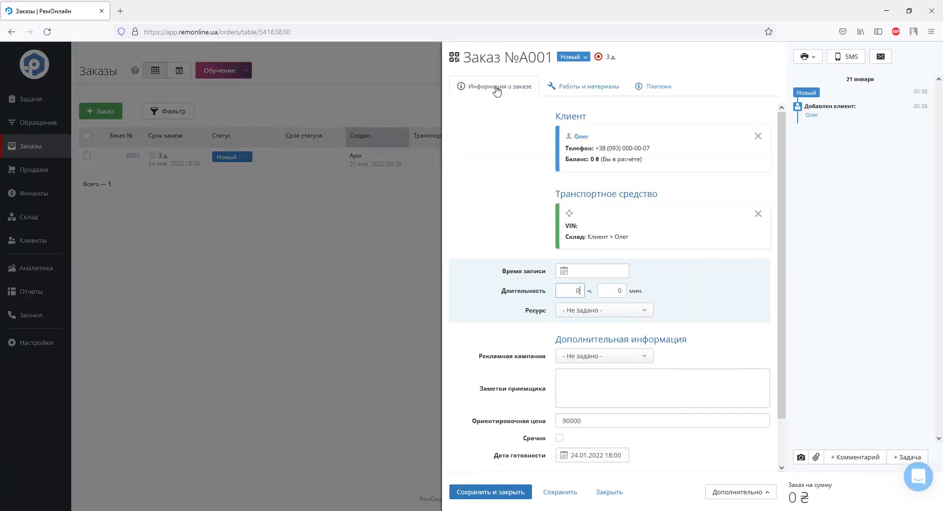
pyautogui.click(582, 137)
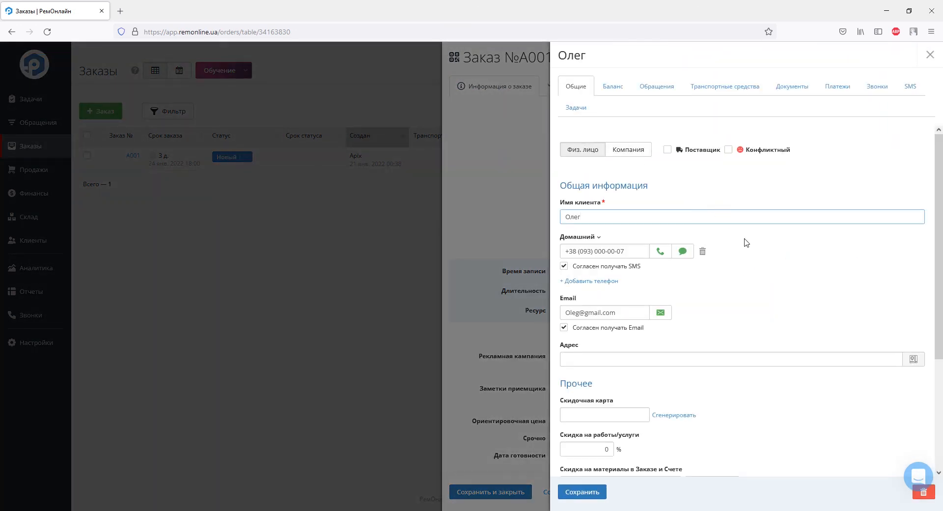
pyautogui.scroll(-2, 745, 242)
pyautogui.scroll(-1, 745, 242)
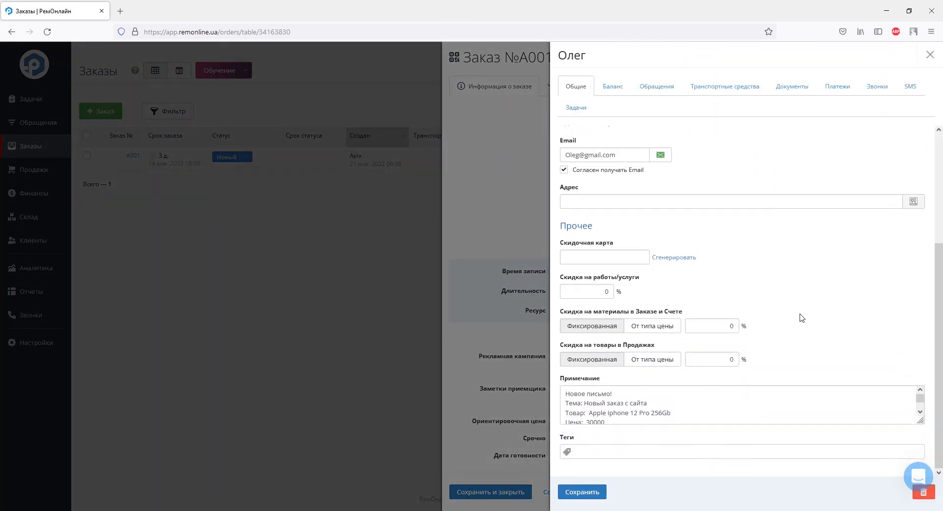
pyautogui.moveTo(919, 420); pyautogui.dragTo(921, 458)
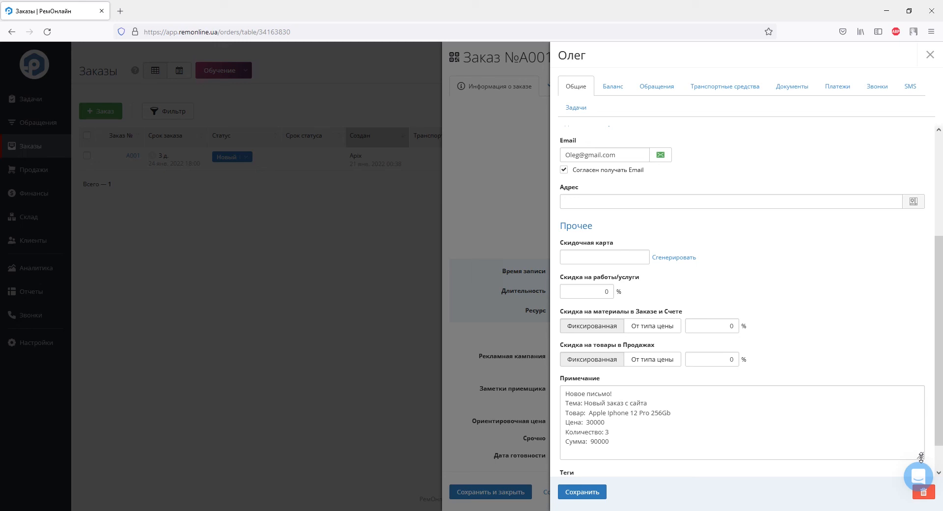
# Step: Return to ApiX-Drive, complete the РемОнлайн destination setup and enable automatic updating of the connection
pyautogui.hotkey('alt', 'Tab')
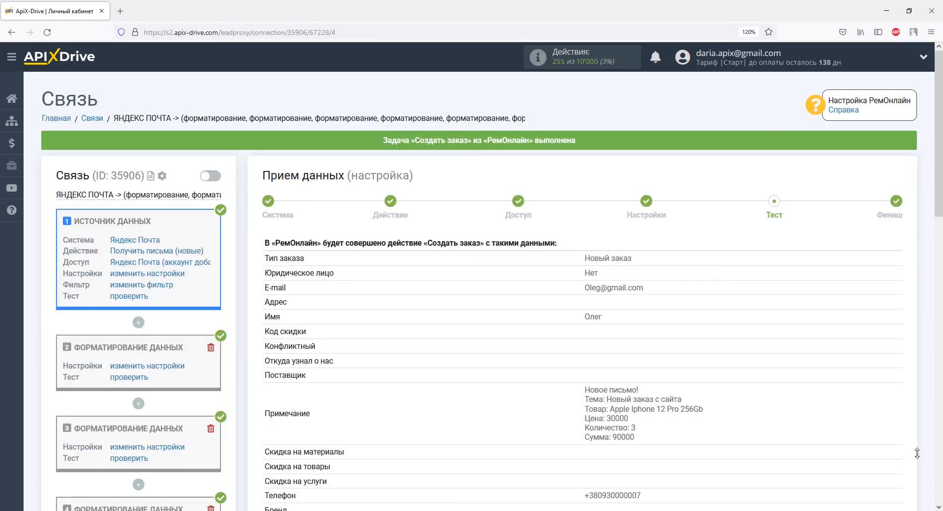
pyautogui.scroll(-9, 917, 453)
pyautogui.click(855, 325)
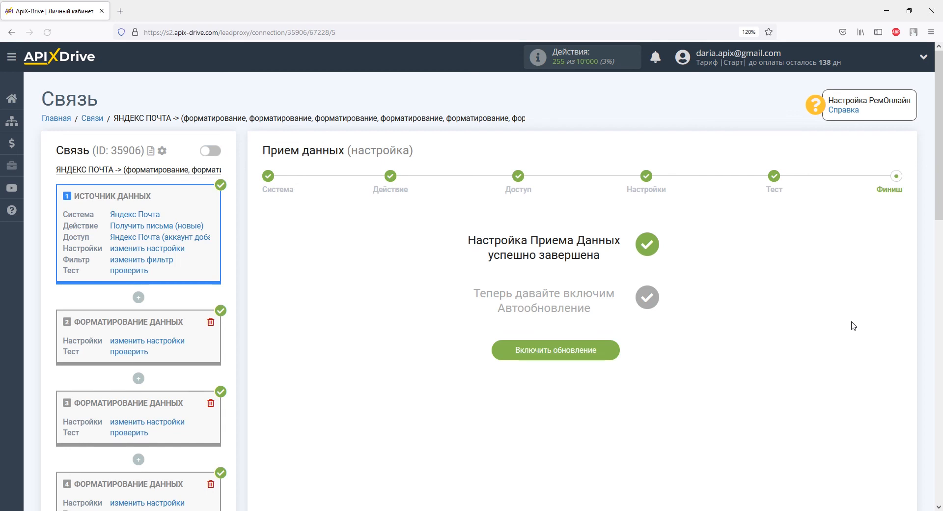
pyautogui.click(609, 352)
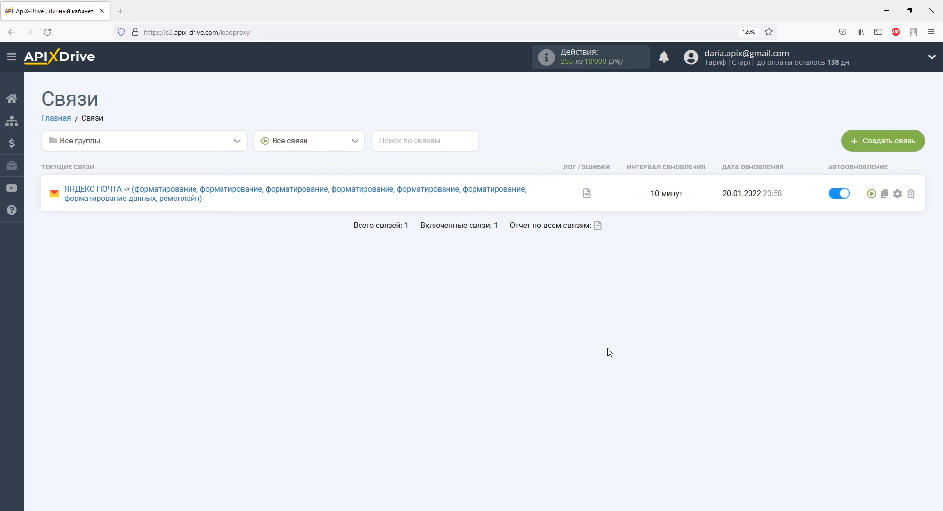
# Step: Set the connection's Интервал обновления to 5 минут and save its settings
pyautogui.click(897, 193)
pyautogui.click(572, 285)
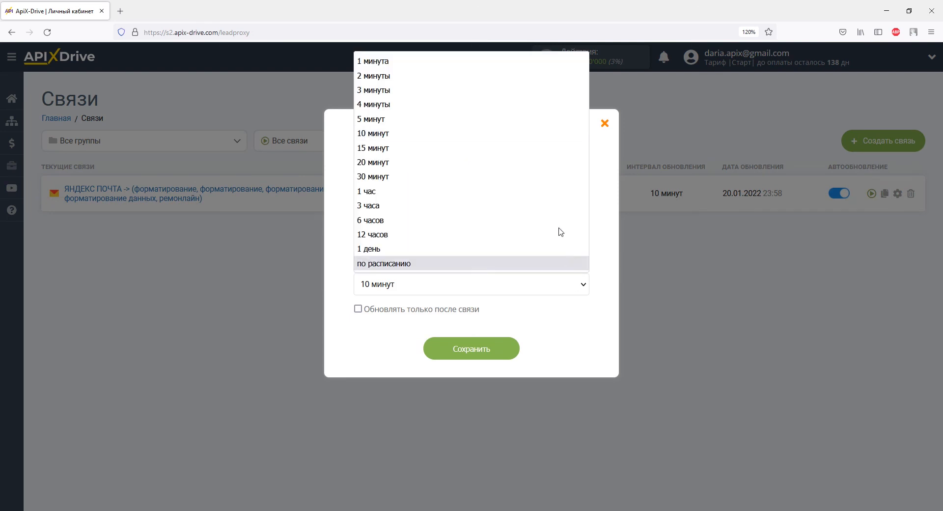
pyautogui.click(526, 124)
pyautogui.click(507, 354)
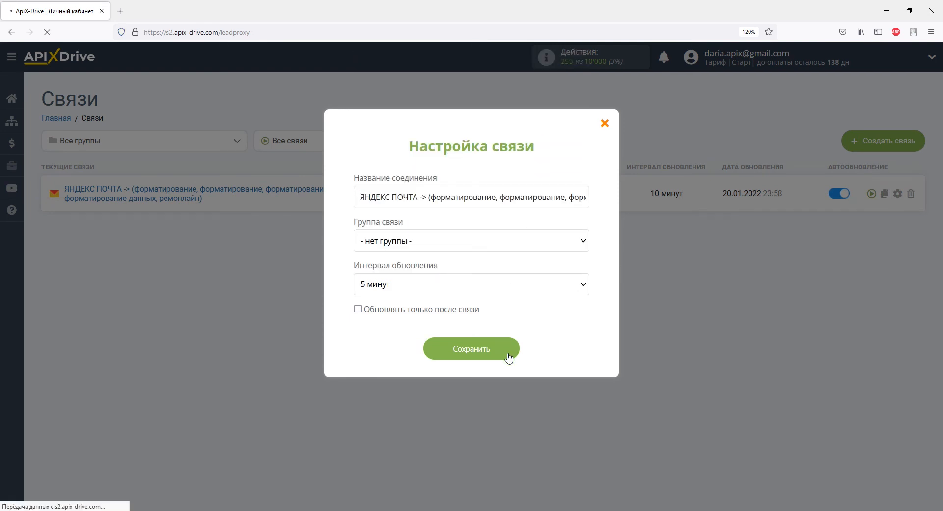